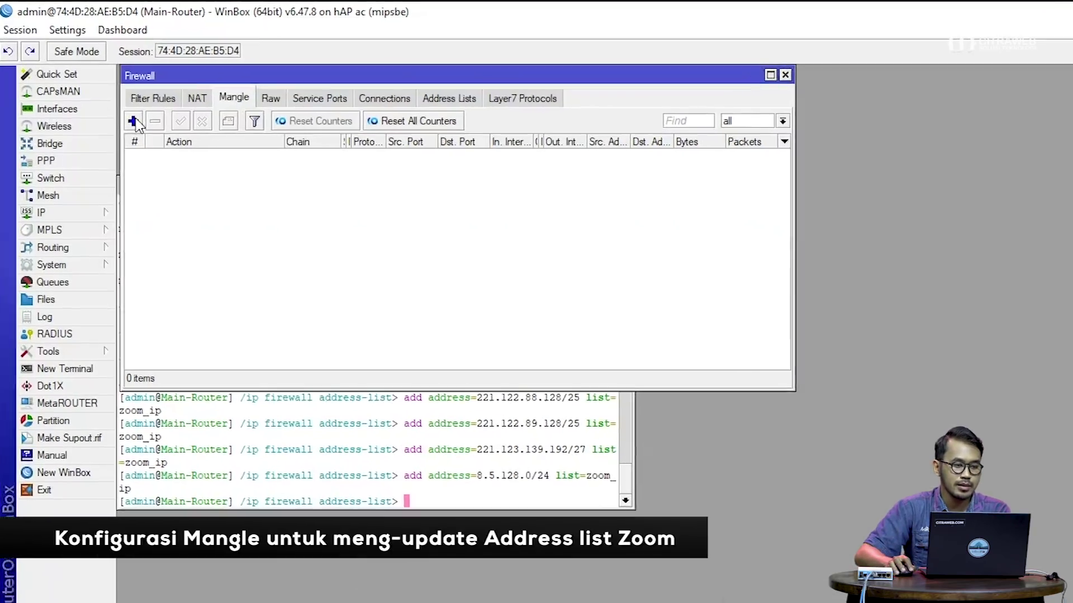
- Create a prerouting mangle rule for TCP with destination ports 3478, 3479, 5090, 5091, 8801-8810 copied from the port zoom note
{"action": "left_click", "coordinate": [125, 109]}
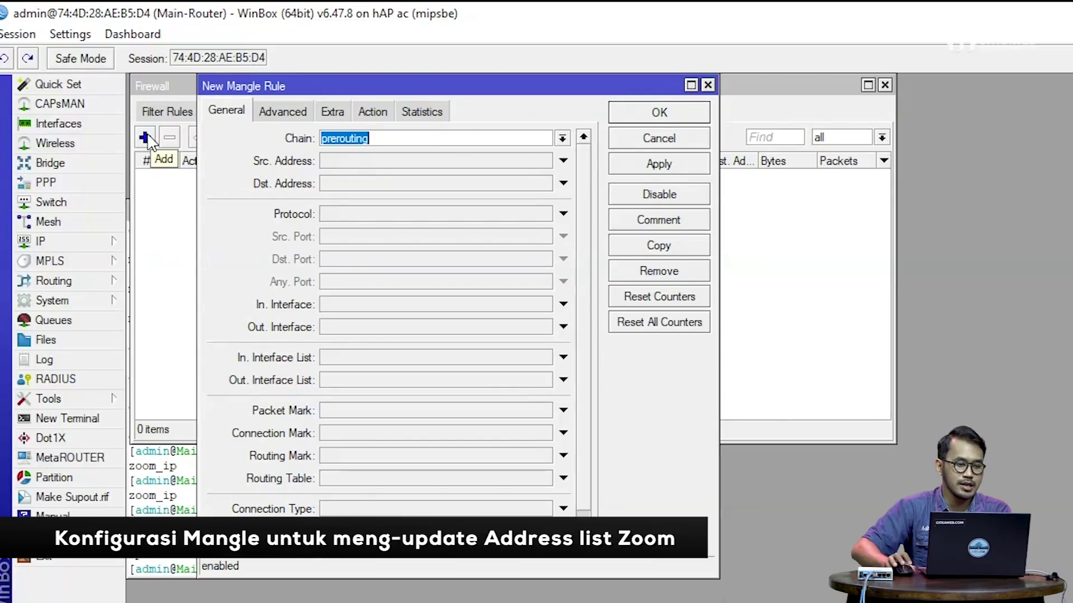
{"action": "left_click", "coordinate": [401, 216]}
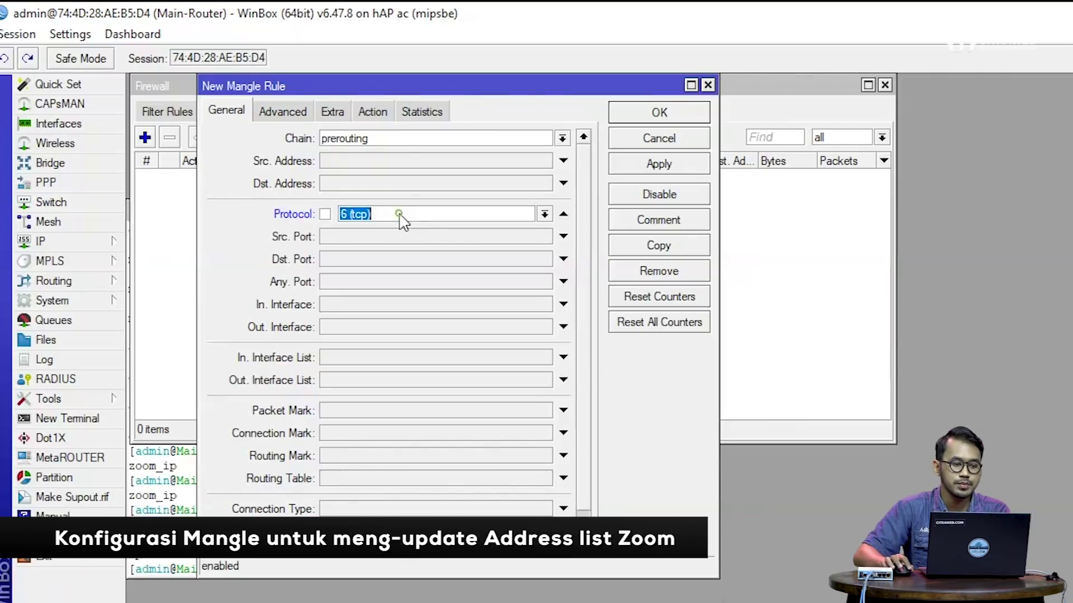
{"action": "left_click", "coordinate": [386, 259]}
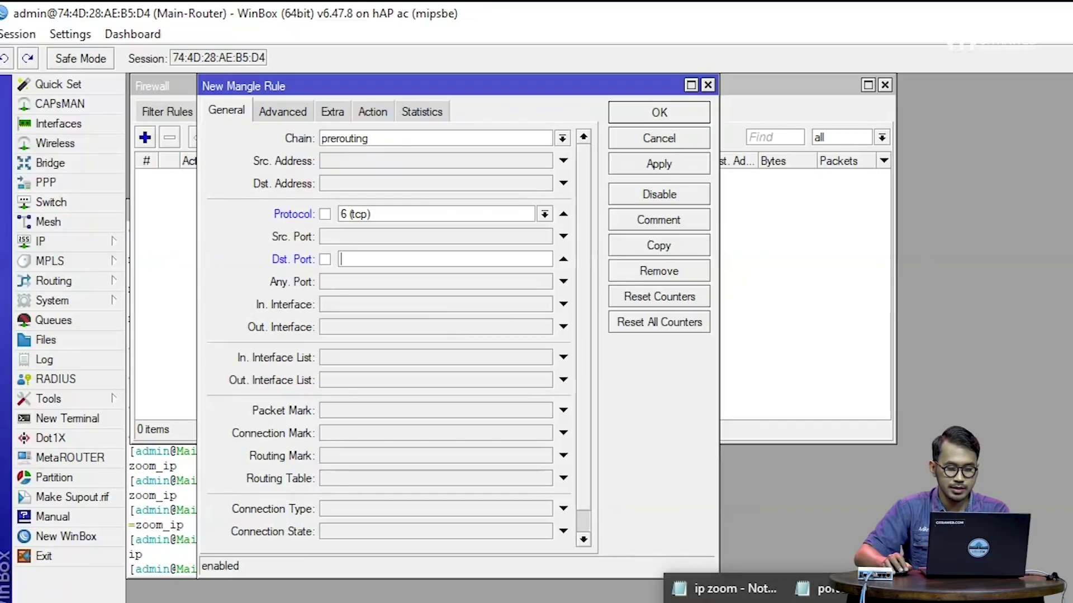
{"action": "left_click", "coordinate": [1008, 584]}
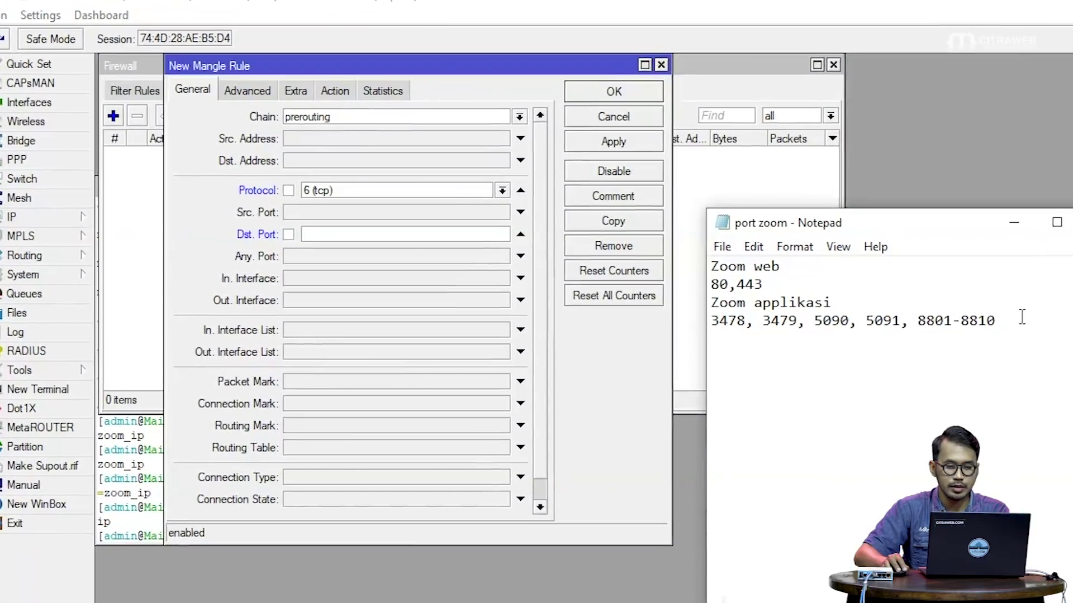
{"action": "left_click_drag", "start_coordinate": [1059, 348], "coordinate": [759, 347]}
{"action": "key", "text": "ctrl+c"}
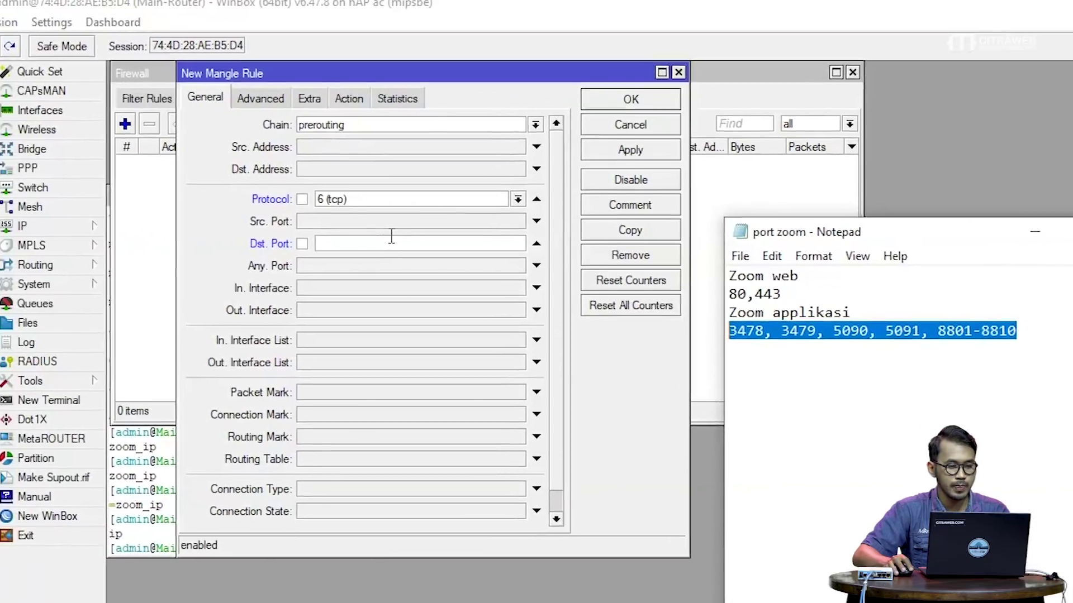
{"action": "left_click", "coordinate": [313, 191]}
{"action": "key", "text": "ctrl+v"}
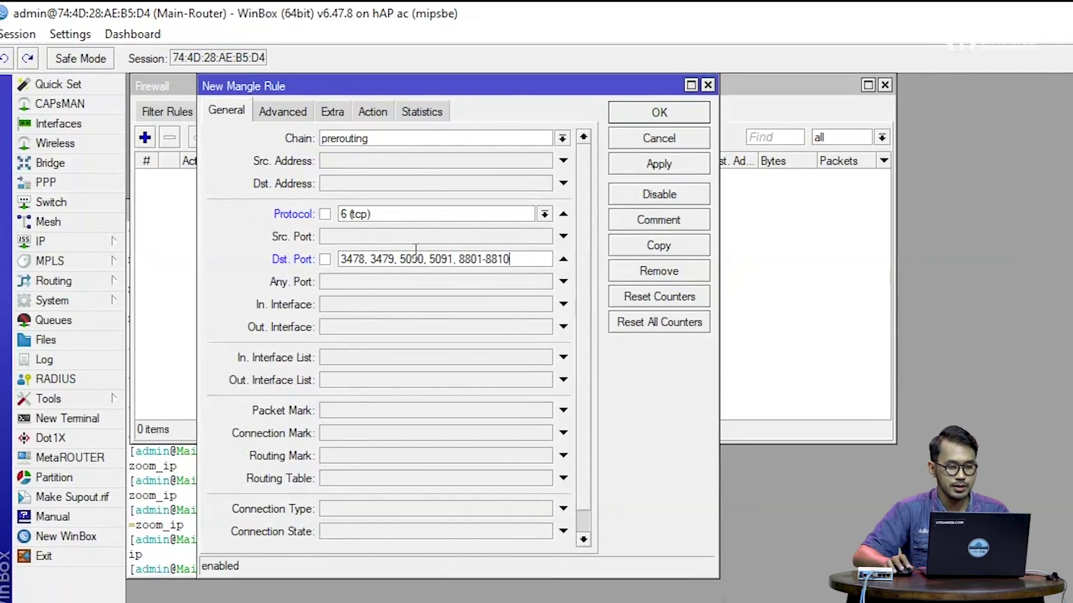
- Set the new rule's action to add dst to address list, using the zoom_ip address list
{"action": "left_click", "coordinate": [375, 113]}
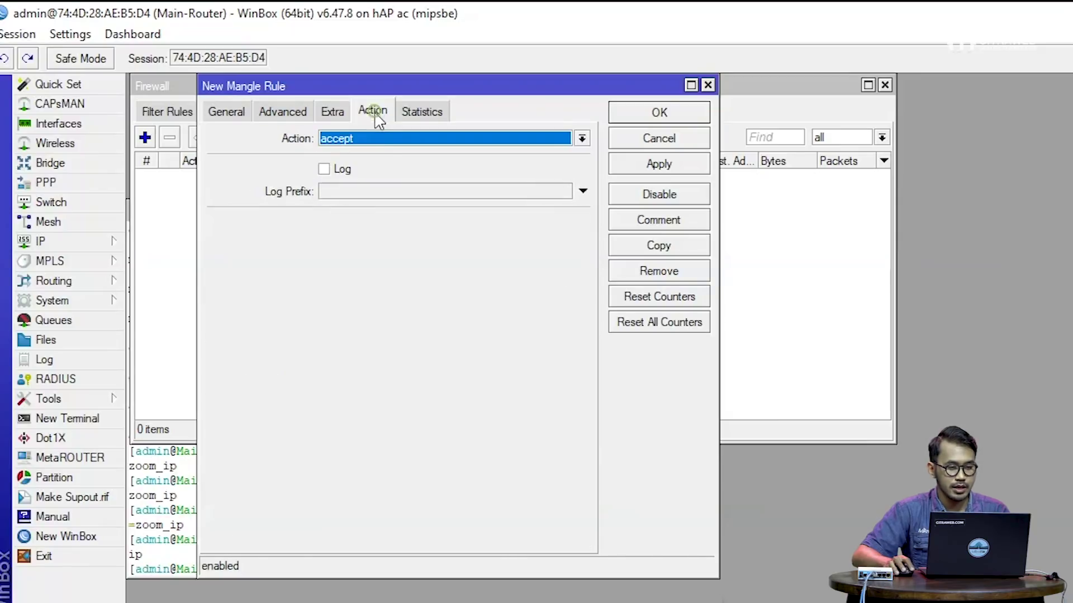
{"action": "left_click", "coordinate": [381, 144]}
{"action": "left_click", "coordinate": [385, 167]}
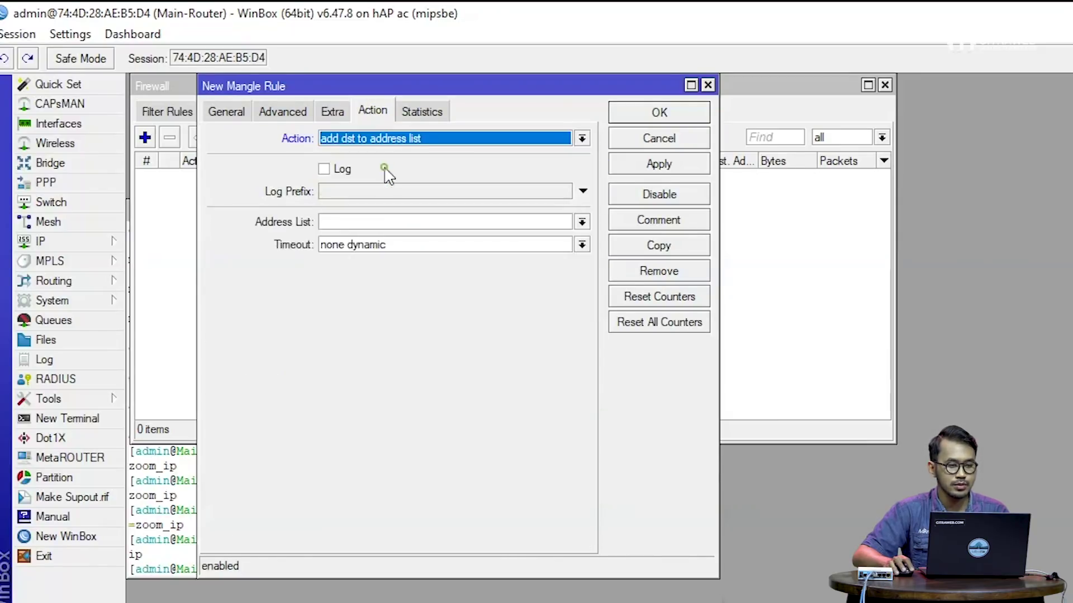
{"action": "left_click", "coordinate": [375, 221]}
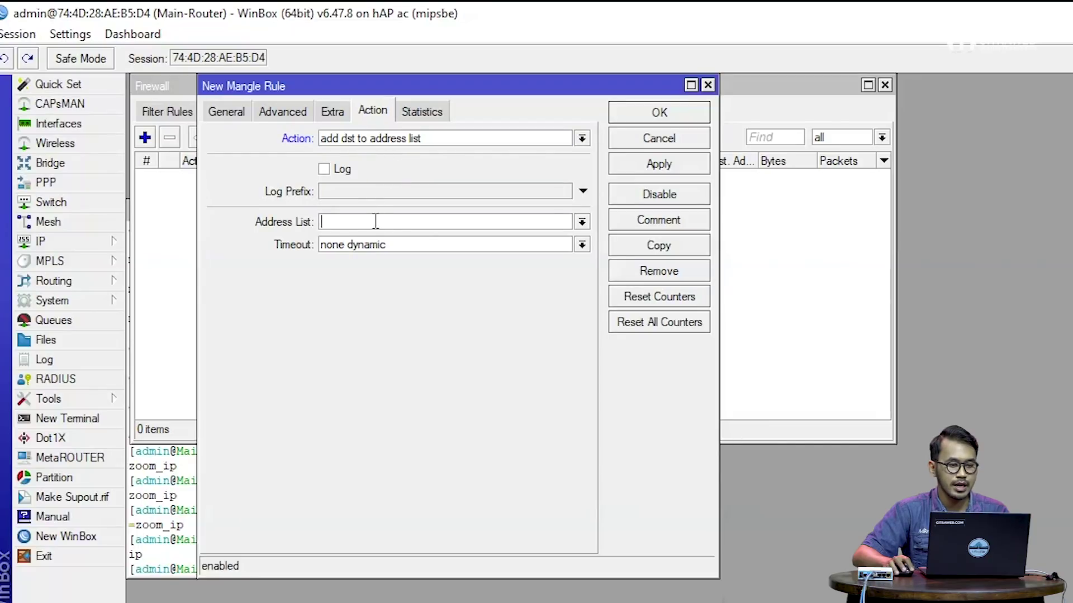
{"action": "left_click", "coordinate": [581, 222]}
{"action": "left_click", "coordinate": [562, 237]}
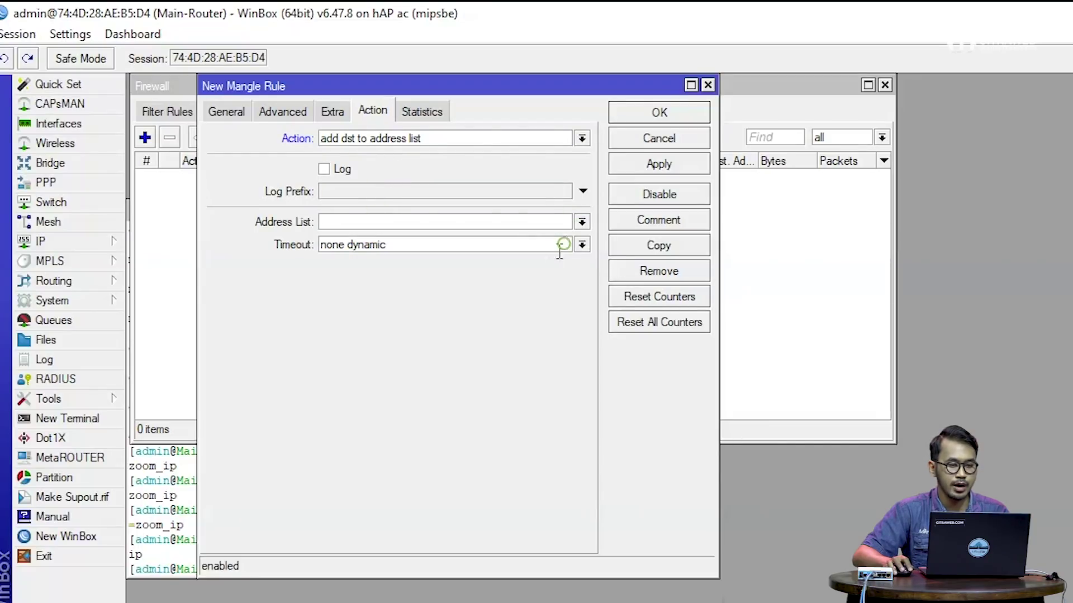
{"action": "left_click", "coordinate": [582, 222]}
{"action": "left_click", "coordinate": [569, 240]}
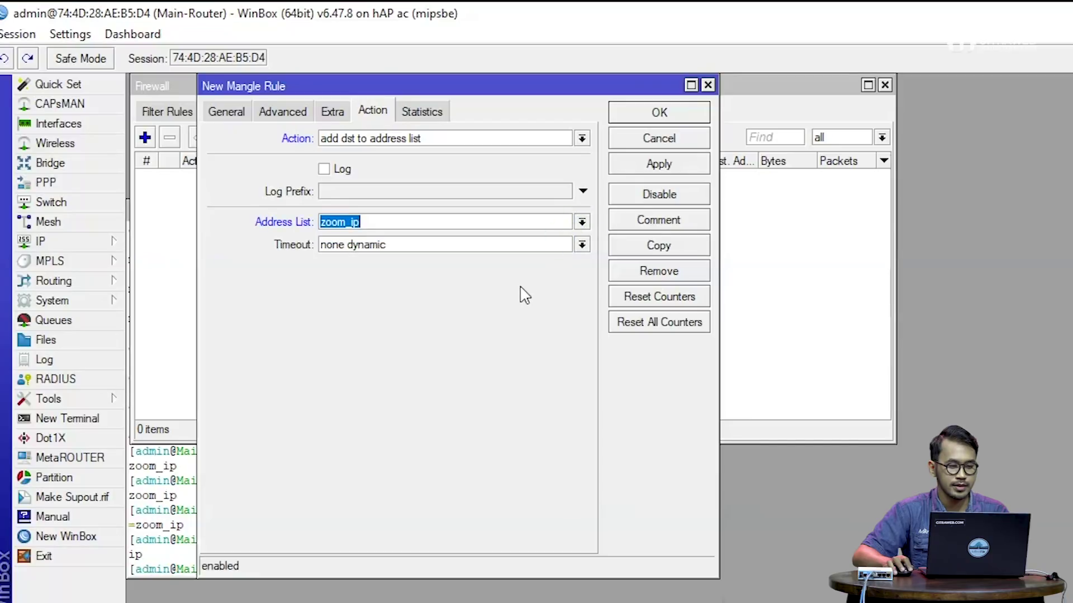
- Recheck the destination ports and action of the new TCP mangle rule and save it
{"action": "left_click", "coordinate": [226, 112]}
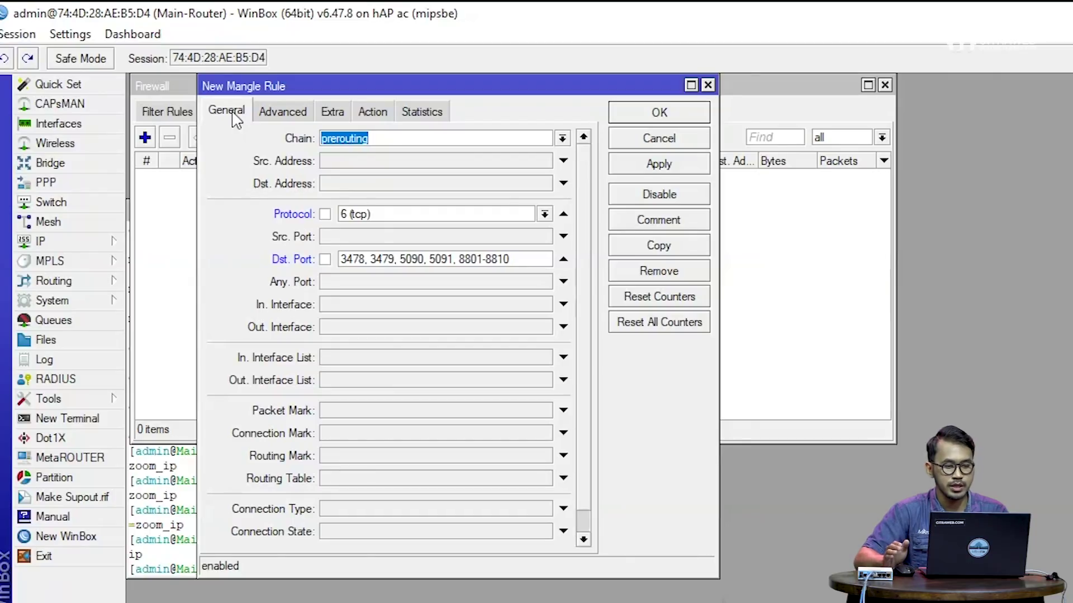
{"action": "left_click_drag", "start_coordinate": [523, 258], "coordinate": [344, 254]}
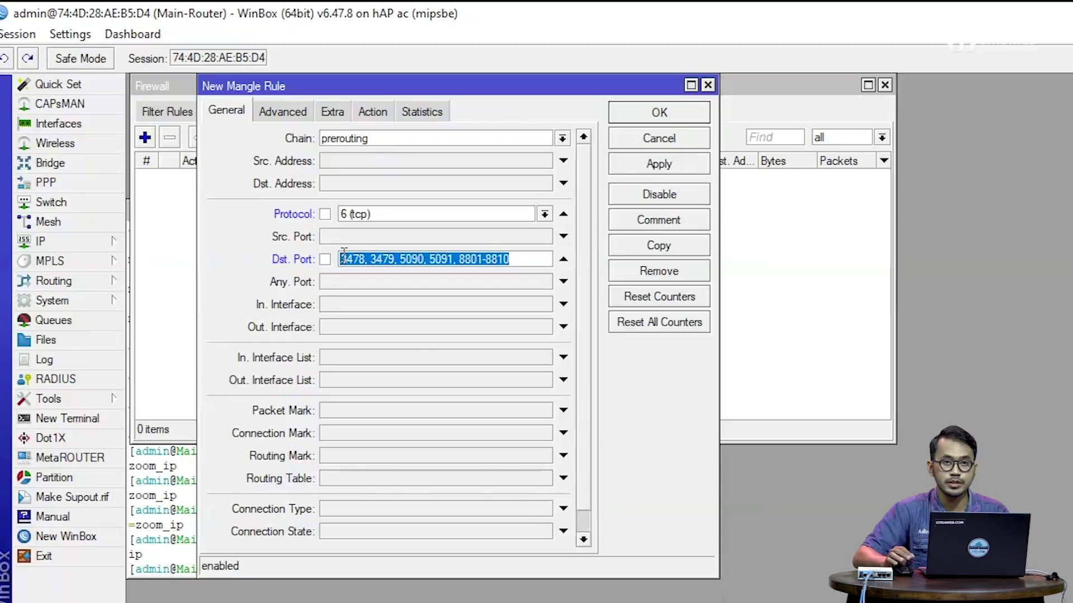
{"action": "left_click", "coordinate": [369, 112]}
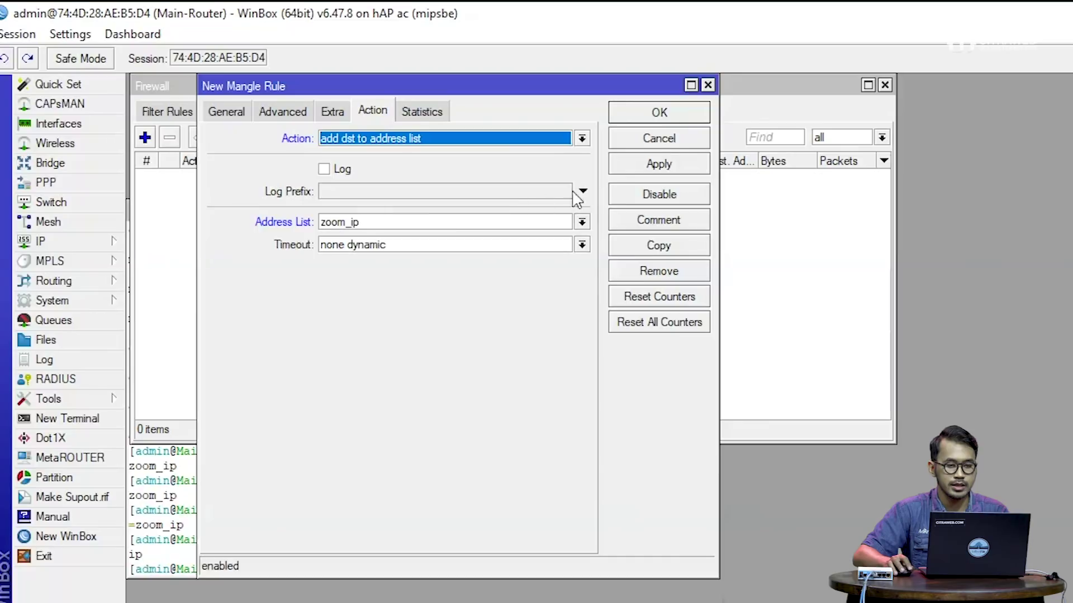
{"action": "left_click", "coordinate": [656, 166]}
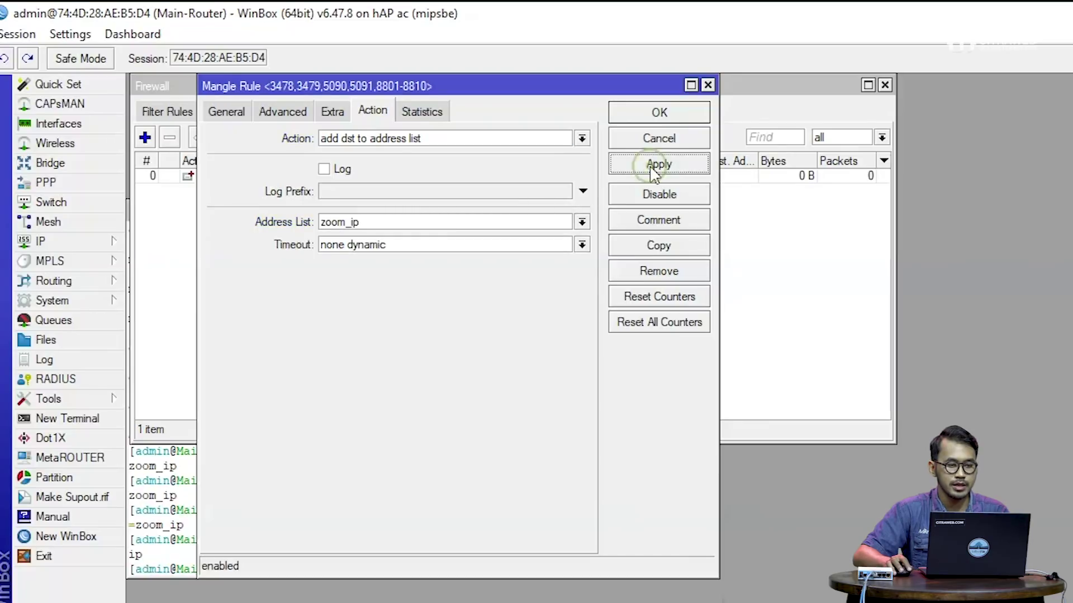
{"action": "left_click", "coordinate": [659, 117]}
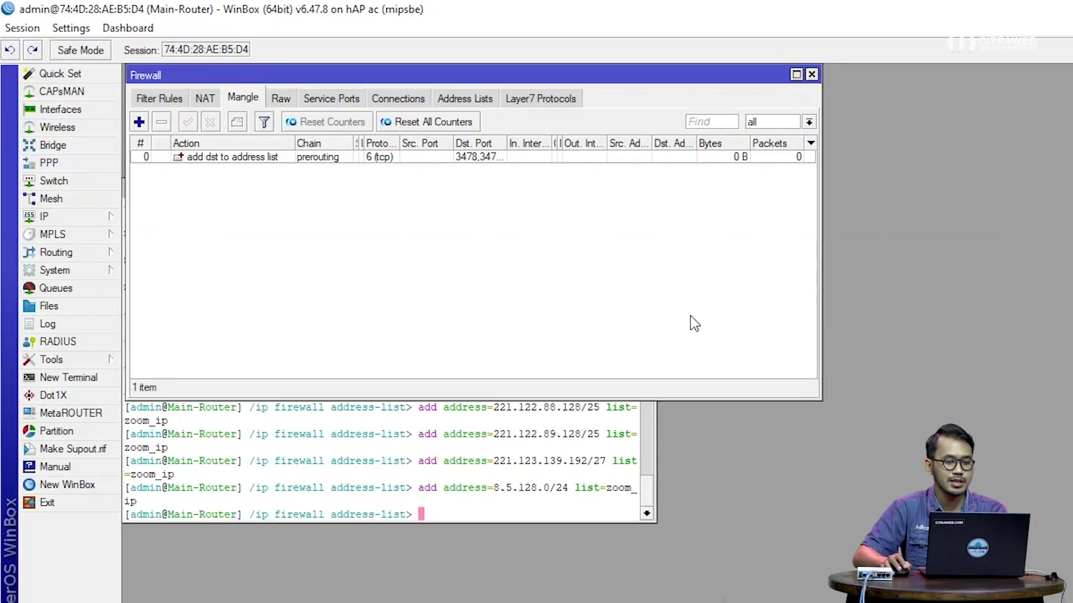
- Duplicate the TCP mangle rule, set the copy's protocol to udp, and save both rules
{"action": "double_click", "coordinate": [260, 156]}
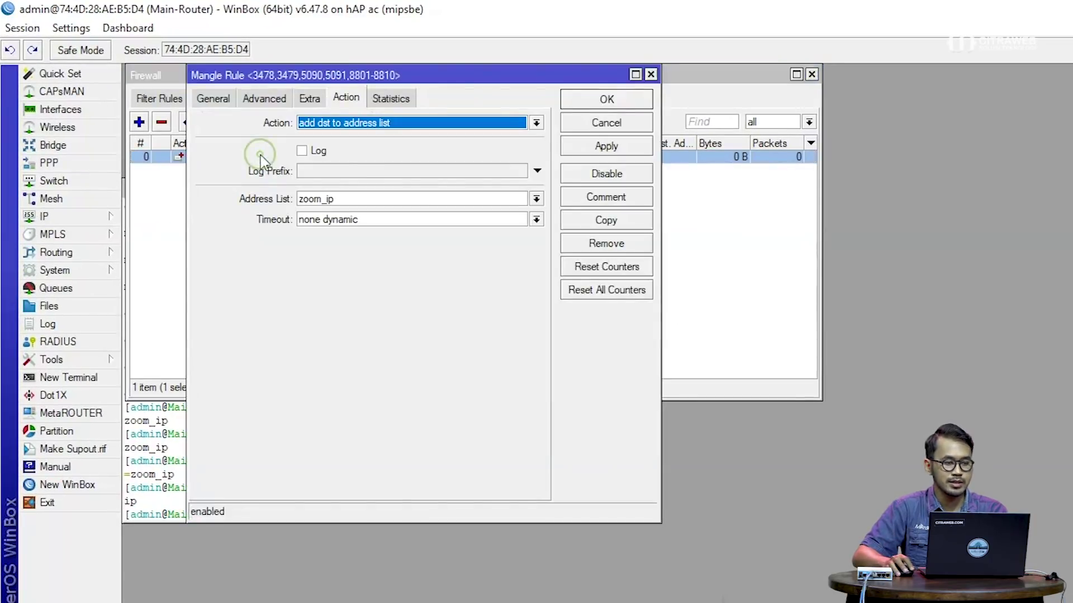
{"action": "left_click", "coordinate": [568, 223]}
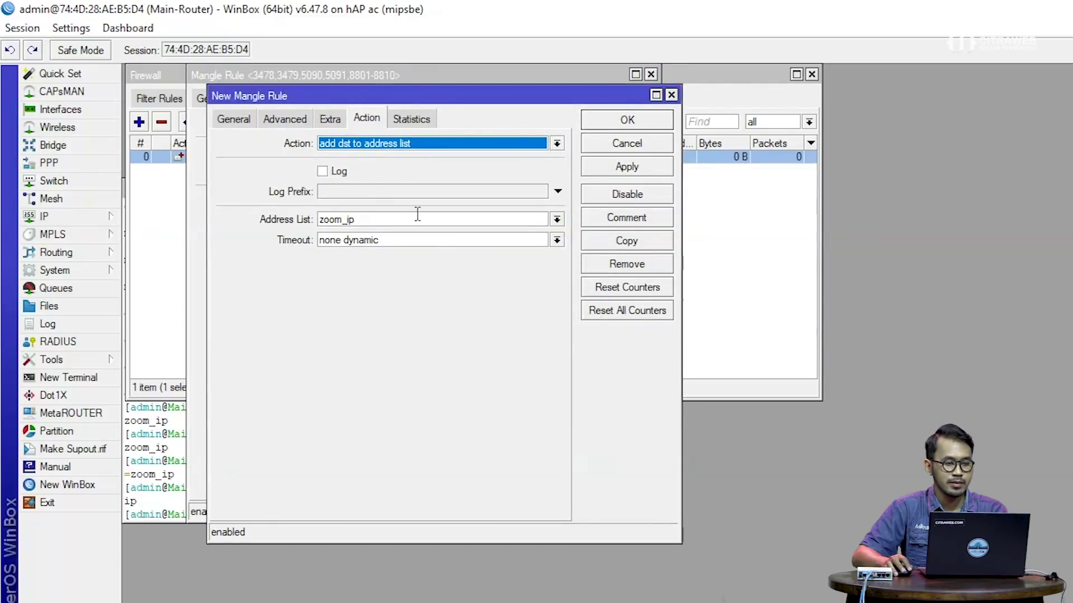
{"action": "left_click", "coordinate": [235, 119]}
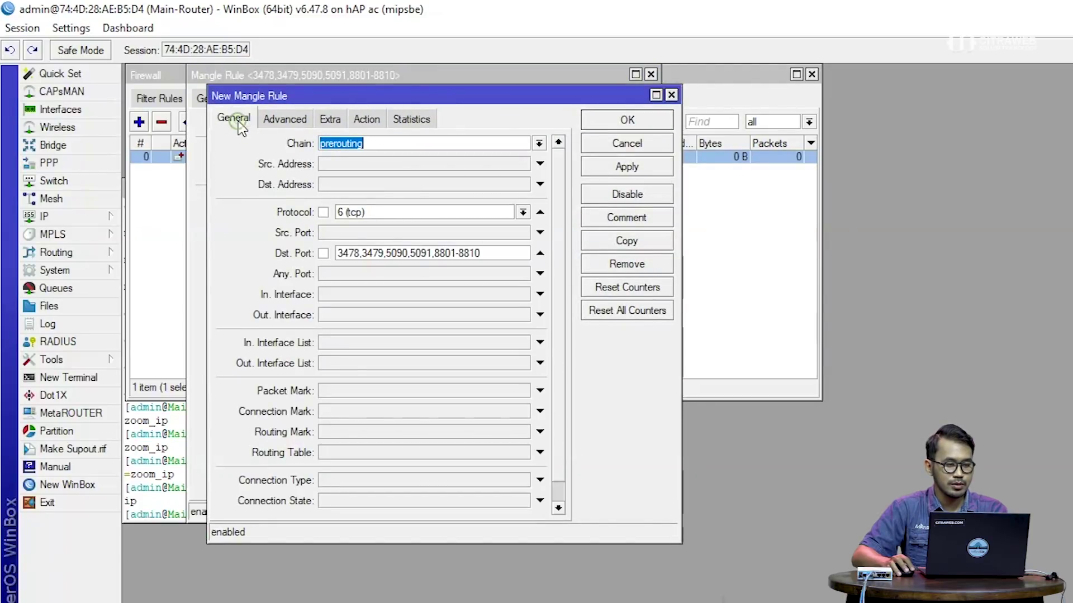
{"action": "left_click", "coordinate": [523, 213]}
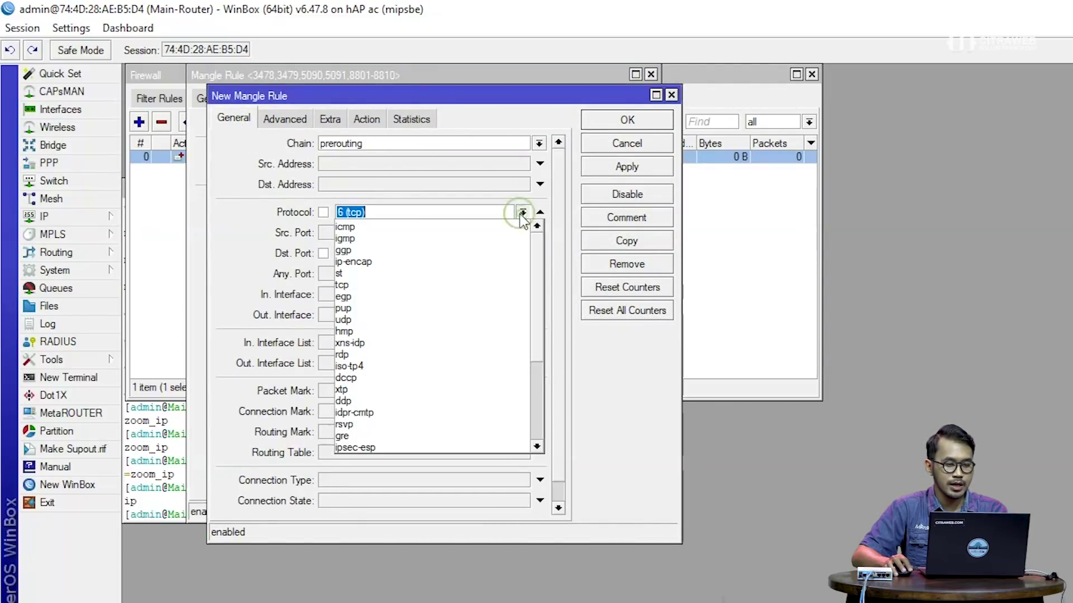
{"action": "left_click", "coordinate": [485, 319]}
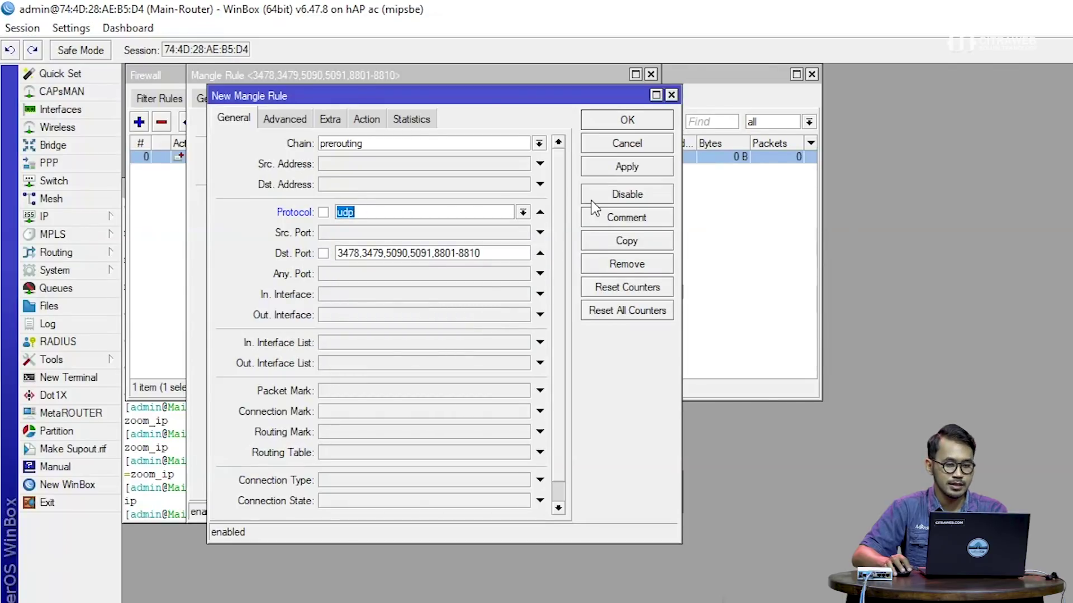
{"action": "left_click", "coordinate": [608, 168]}
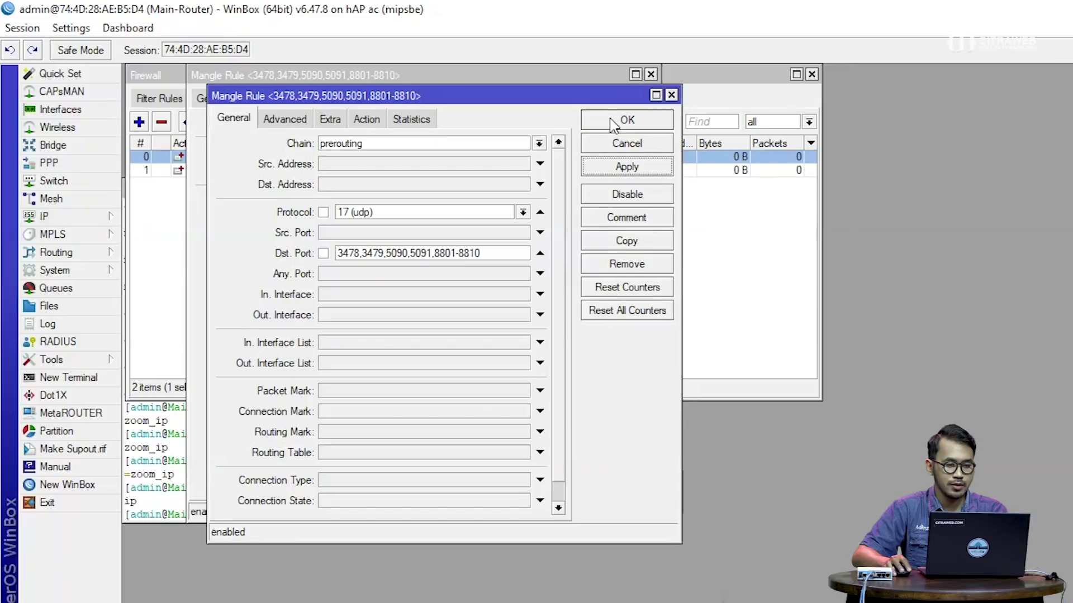
{"action": "left_click", "coordinate": [610, 119]}
{"action": "left_click", "coordinate": [605, 146]}
{"action": "left_click", "coordinate": [608, 100]}
- Add the comment "add address list zoom" to the TCP mangle rule
{"action": "left_click", "coordinate": [343, 212]}
{"action": "left_click", "coordinate": [256, 159]}
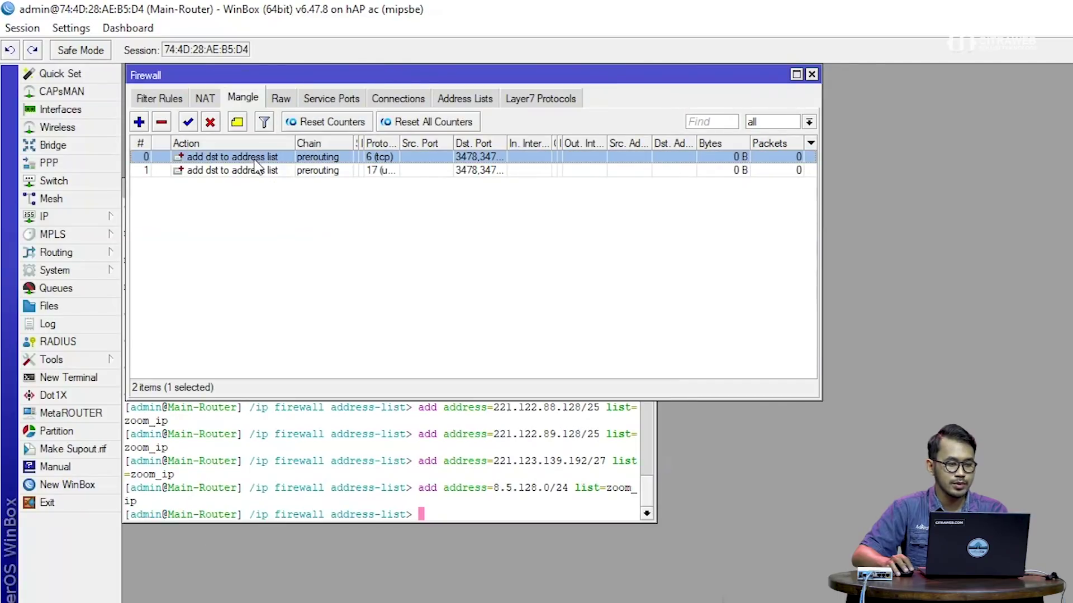
{"action": "left_click", "coordinate": [237, 123]}
{"action": "type", "text": "add "}
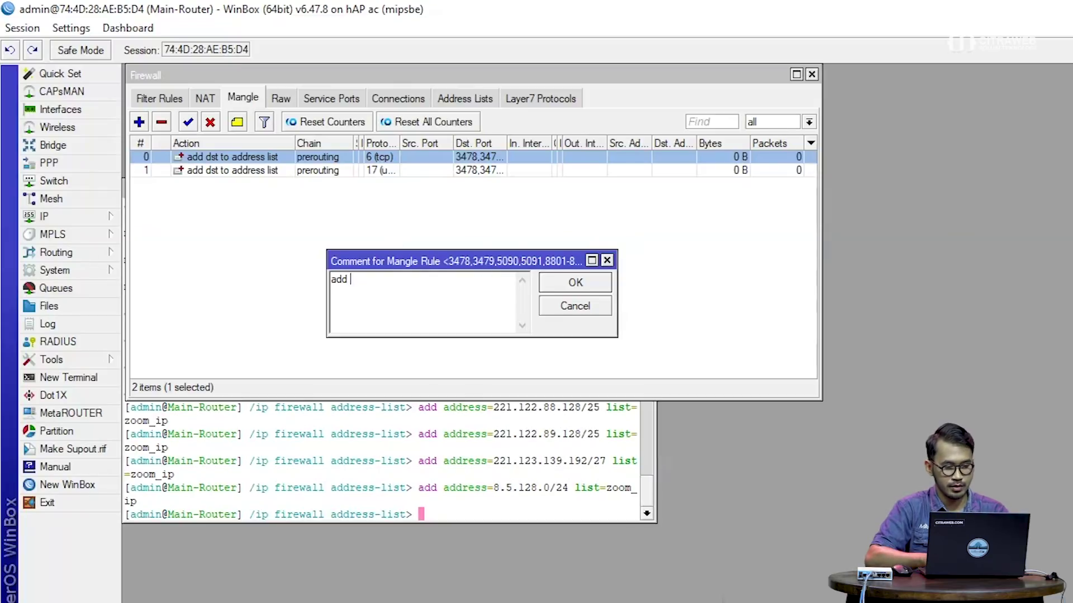
{"action": "type", "text": "address list zoom"}
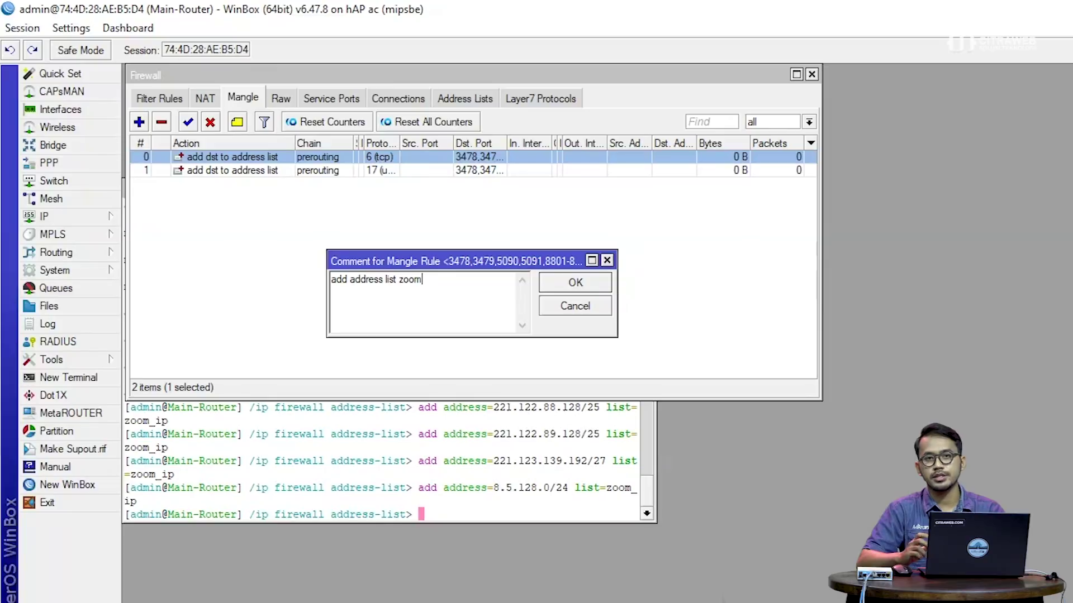
{"action": "left_click", "coordinate": [566, 287]}
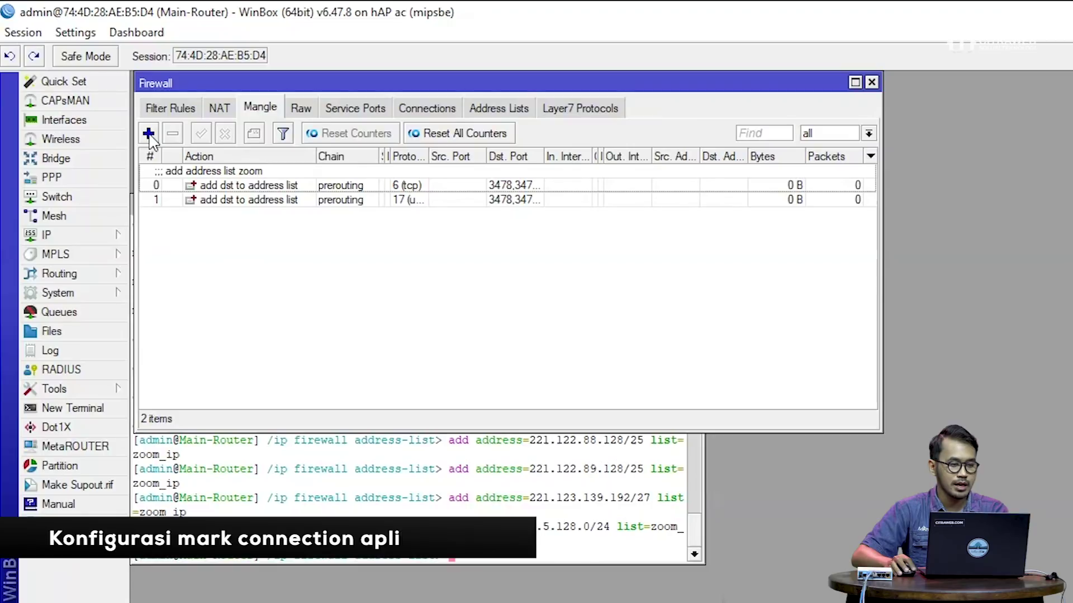
- Create another prerouting mangle rule for TCP with the Zoom application destination ports 3478, 3479, 5090, 5091, 8801-8810
{"action": "left_click", "coordinate": [149, 134]}
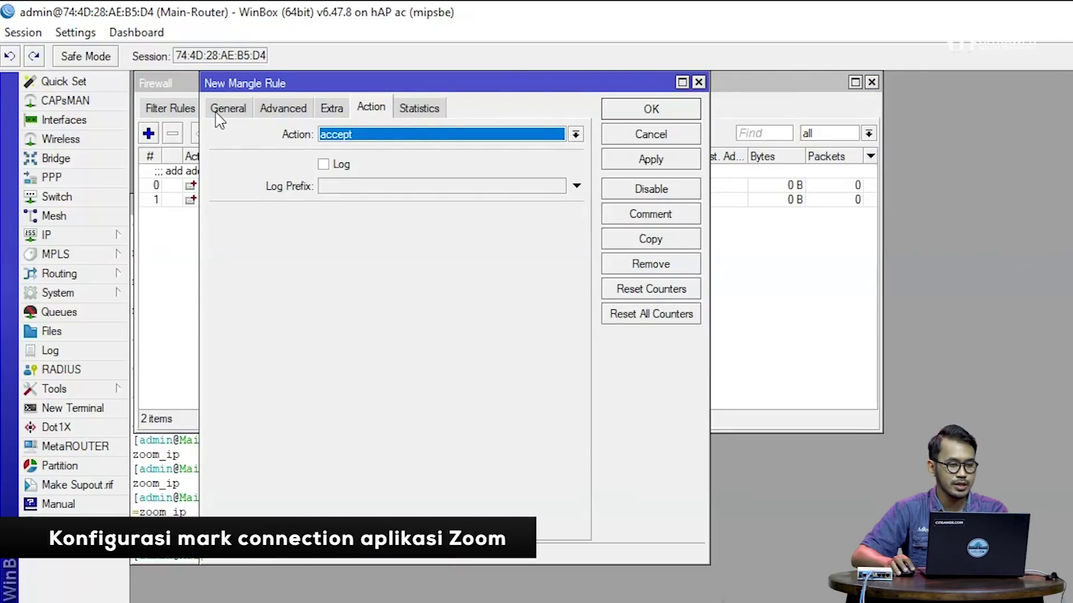
{"action": "left_click", "coordinate": [219, 109]}
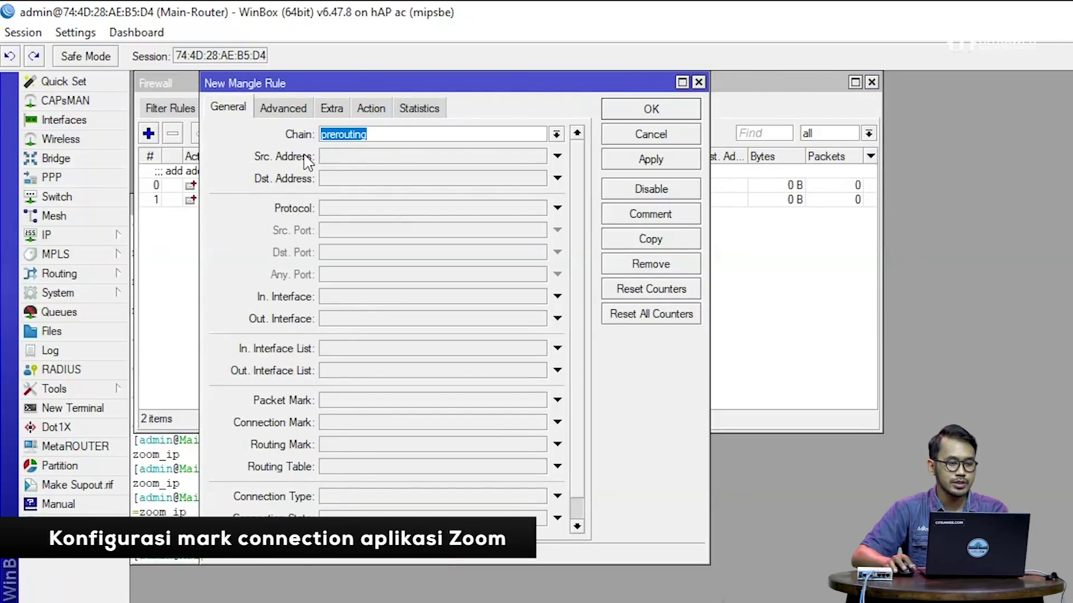
{"action": "left_click", "coordinate": [353, 211]}
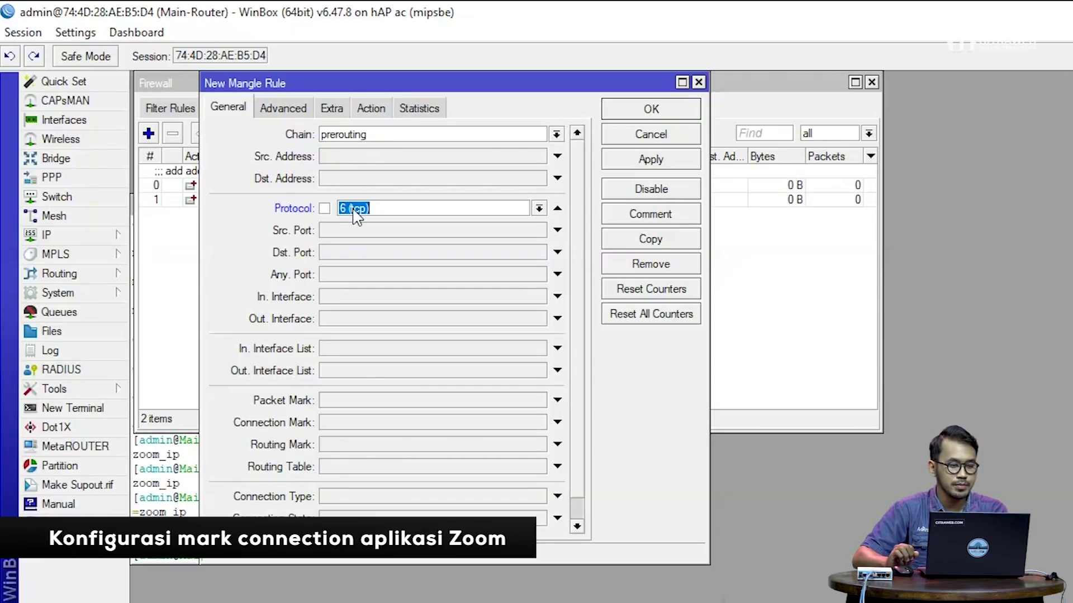
{"action": "left_click", "coordinate": [366, 252]}
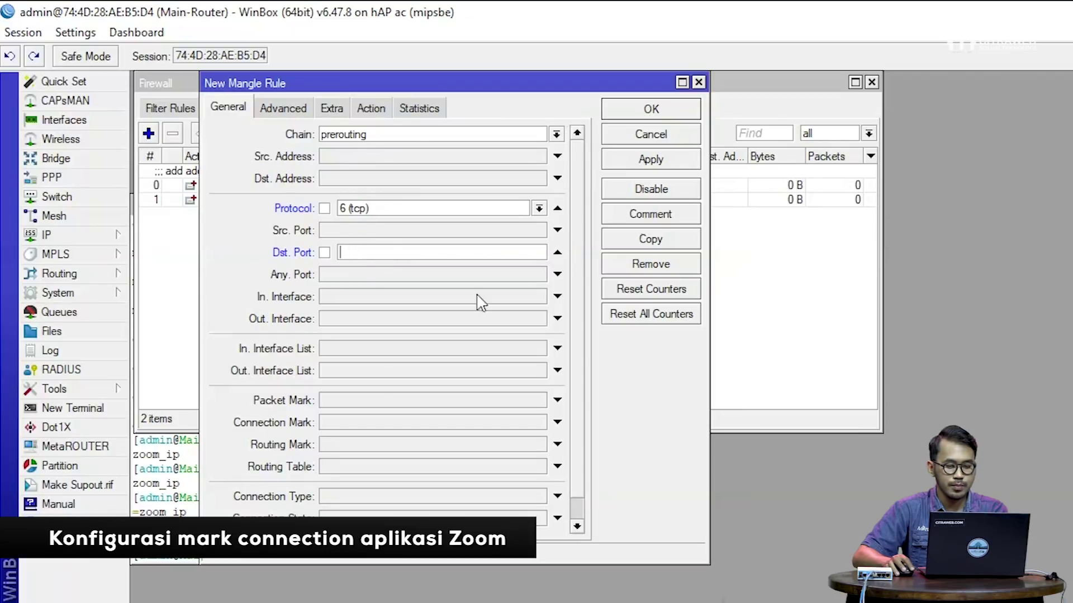
{"action": "left_click", "coordinate": [886, 574]}
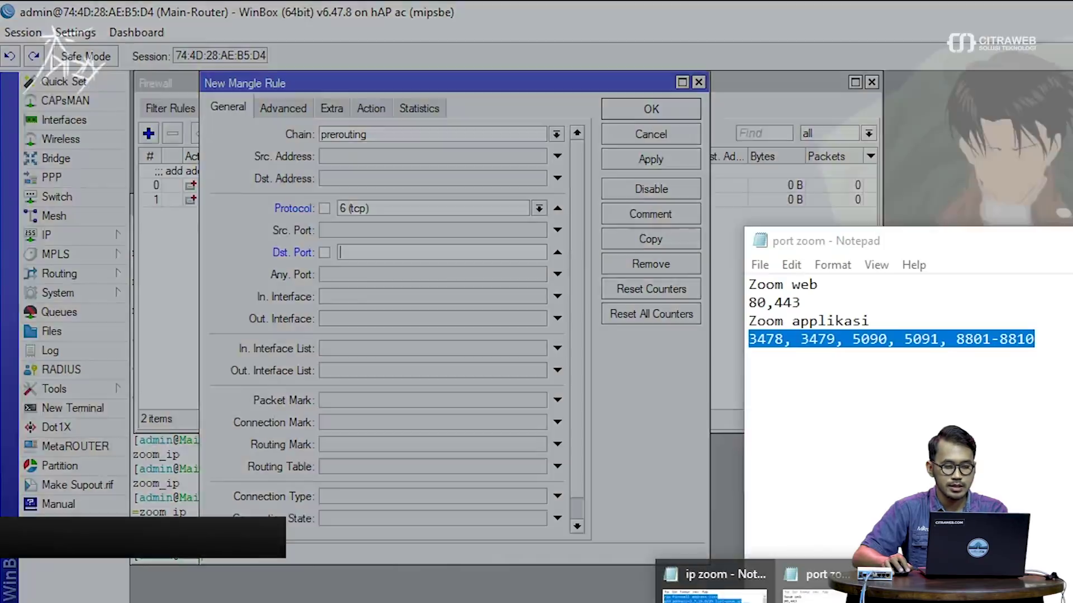
{"action": "left_click_drag", "start_coordinate": [997, 369], "coordinate": [746, 351]}
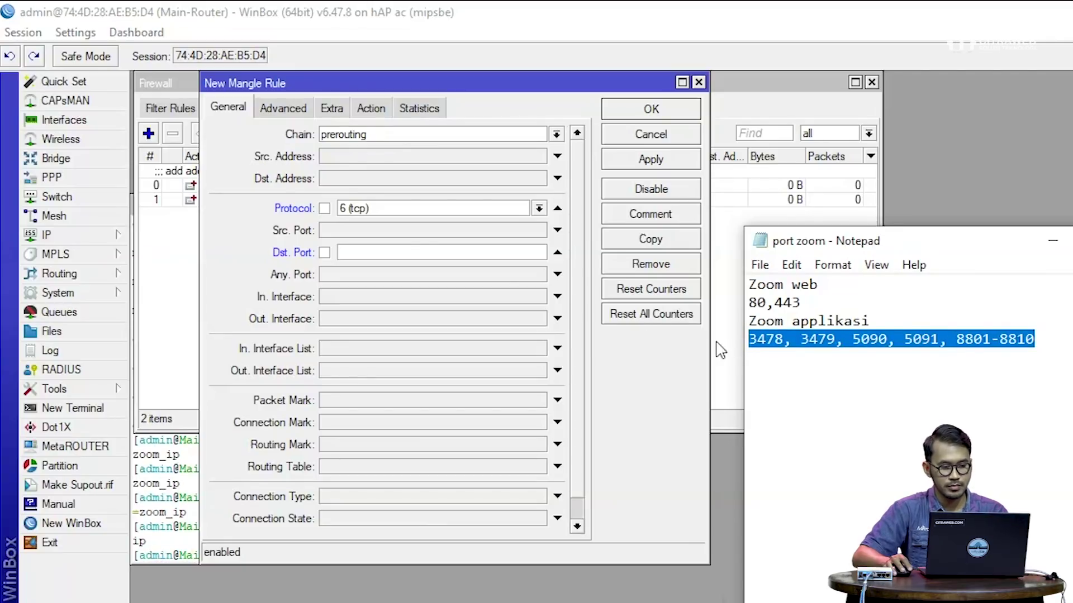
{"action": "left_click", "coordinate": [417, 253]}
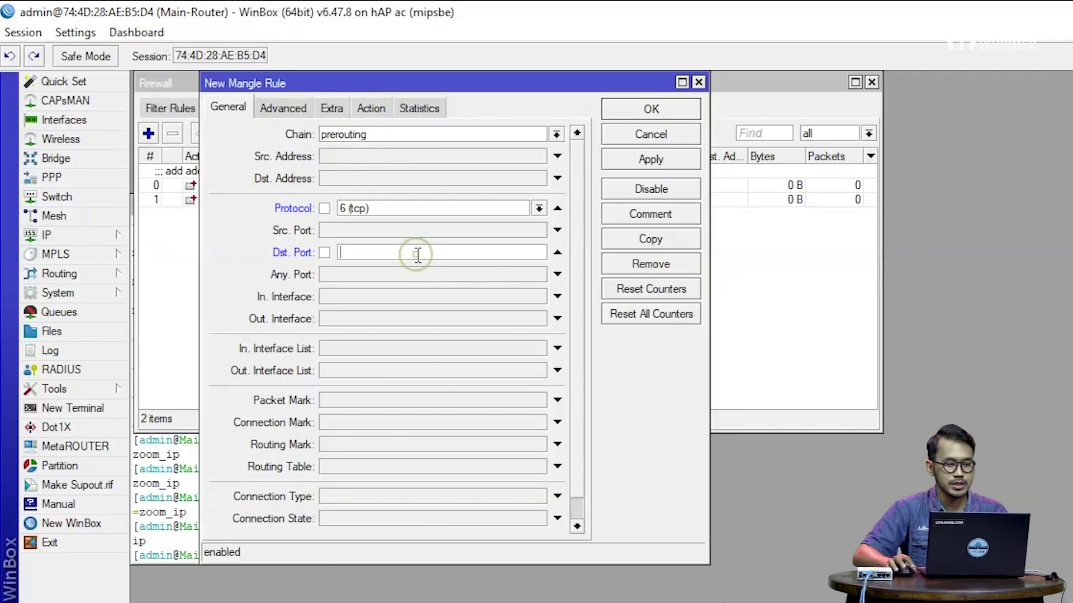
{"action": "key", "text": "ctrl+v"}
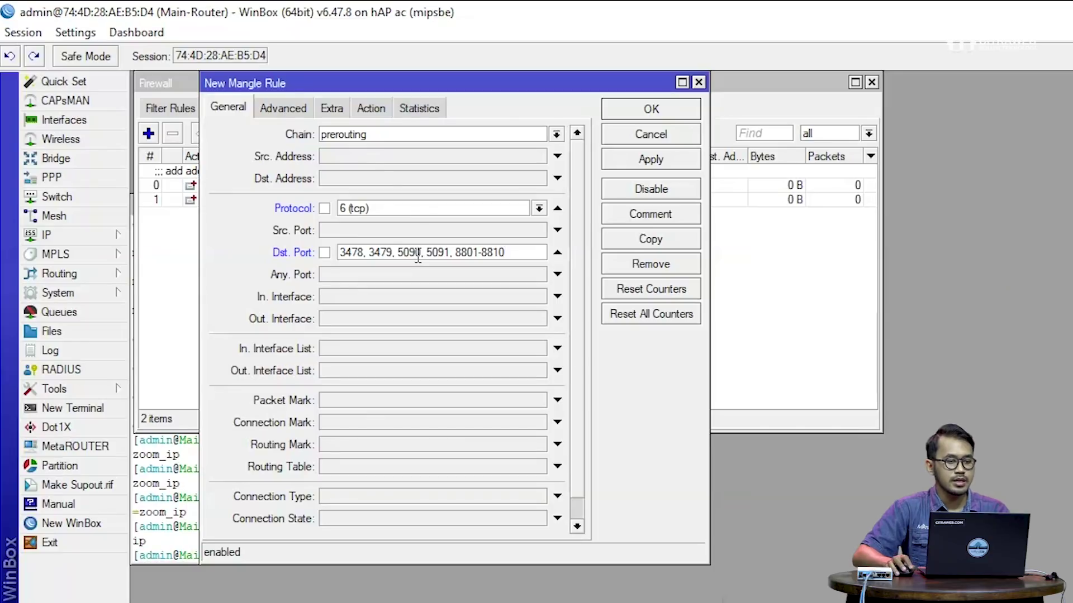
- Set the new rule's destination address list to zoom_ip and open its action settings
{"action": "left_click", "coordinate": [285, 107]}
{"action": "left_click", "coordinate": [385, 158]}
{"action": "type", "text": "zoom_ip"}
{"action": "left_click", "coordinate": [371, 108]}
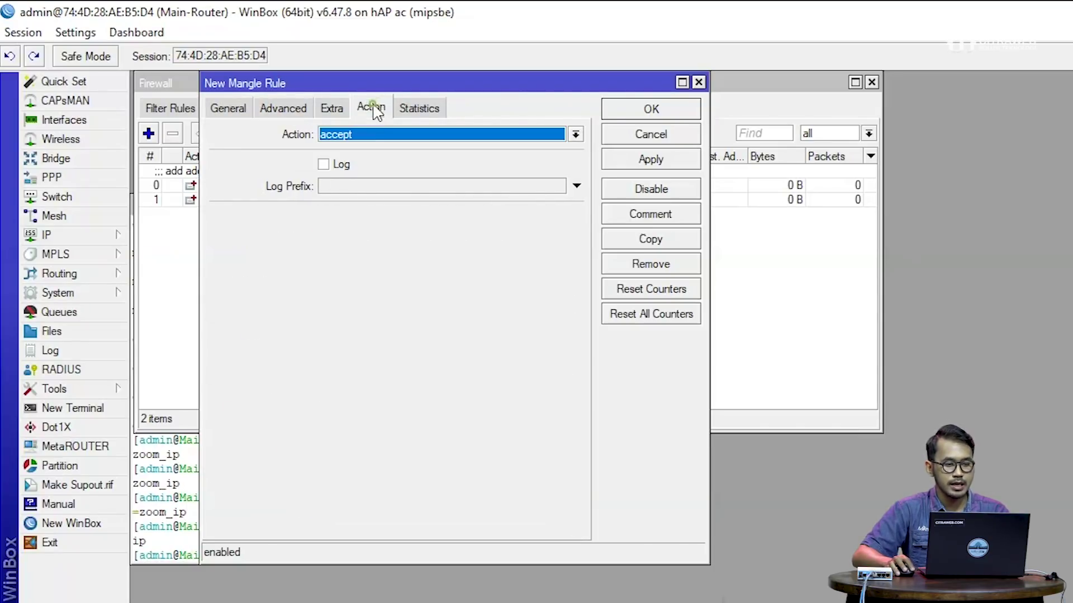
- Set the rule's action to mark connection with new connection mark koneksi-zoom, and save the rule
{"action": "left_click", "coordinate": [374, 136]}
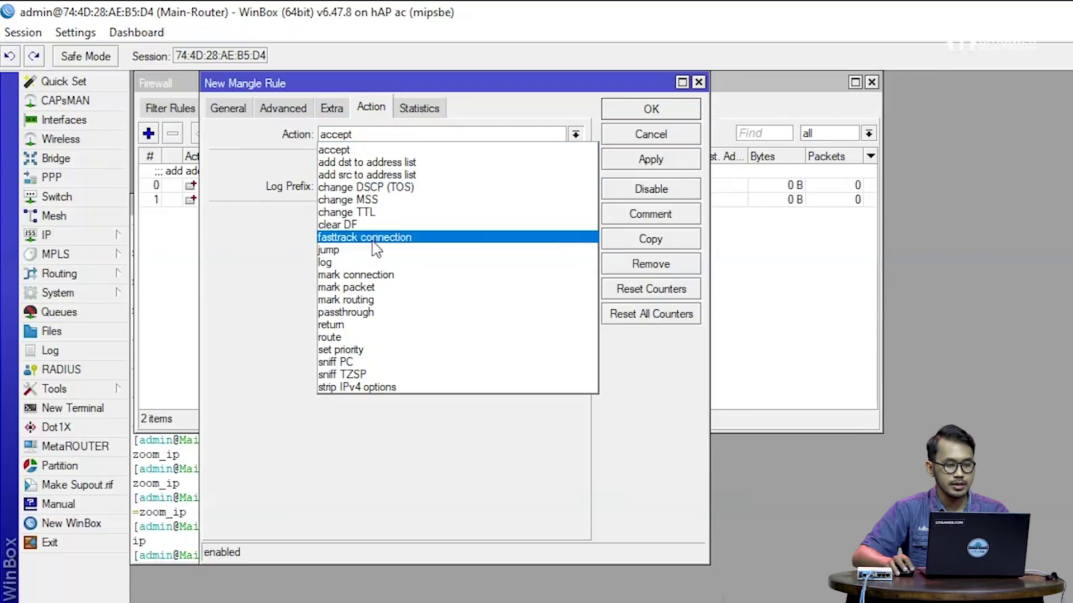
{"action": "left_click", "coordinate": [374, 274]}
{"action": "left_click", "coordinate": [376, 218]}
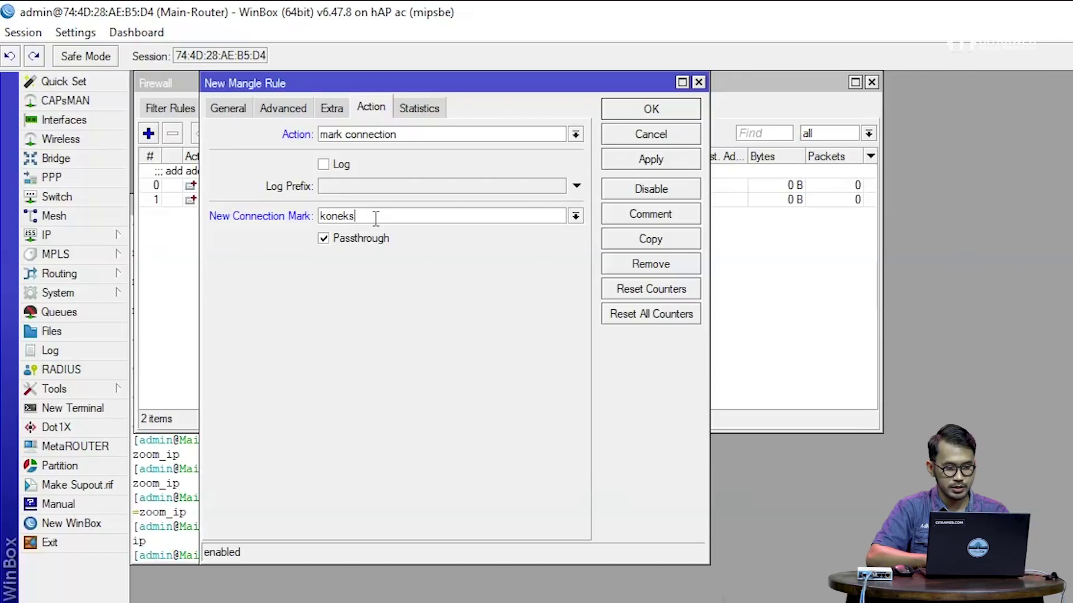
{"action": "type", "text": "koneksi-zoom"}
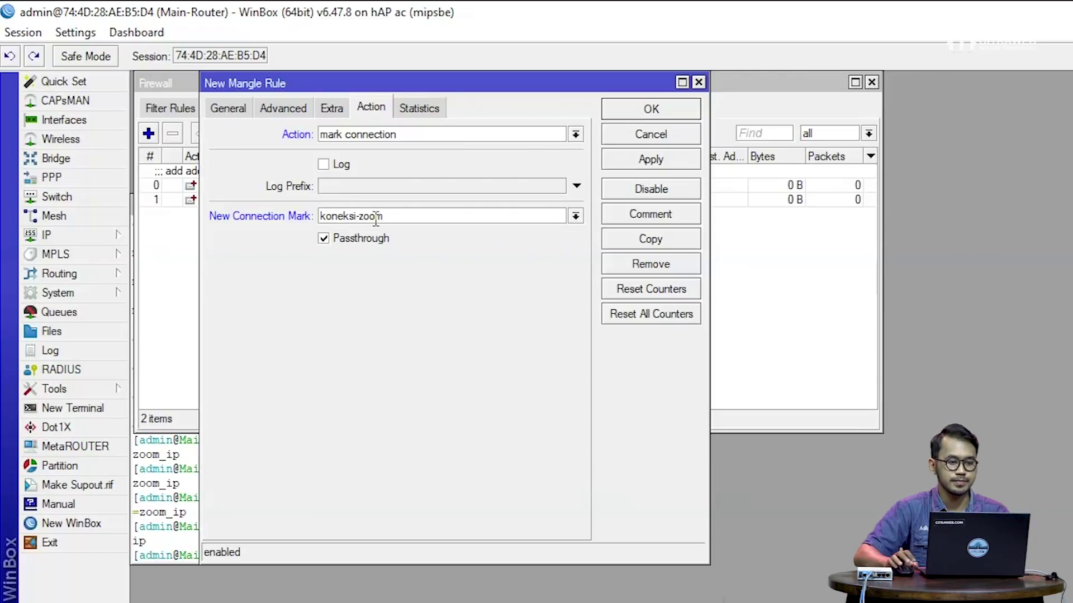
{"action": "left_click", "coordinate": [649, 162]}
{"action": "left_click", "coordinate": [652, 109]}
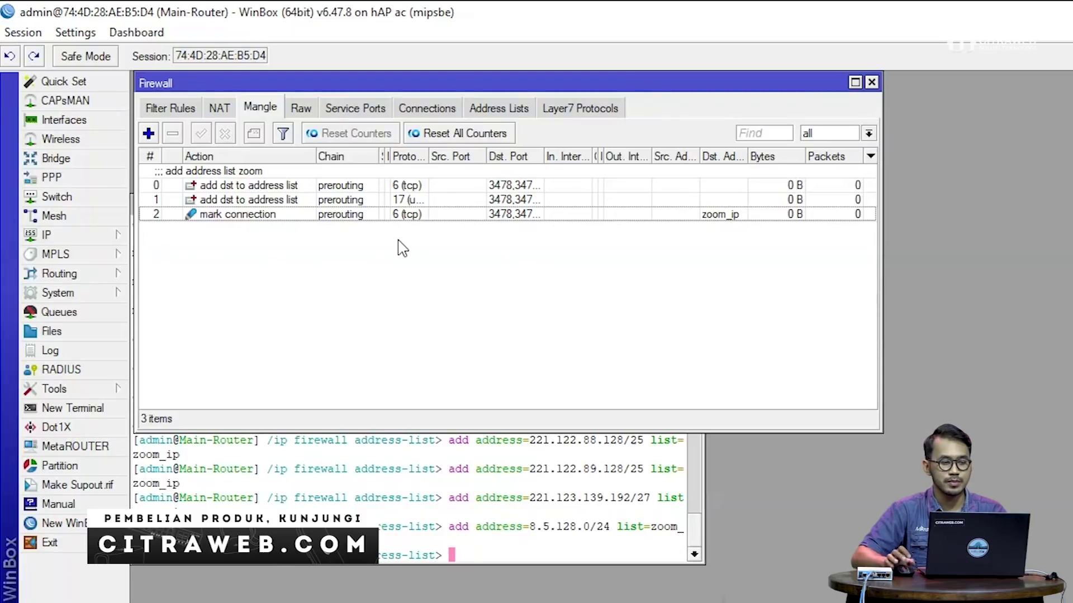
- Duplicate the TCP mark connection rule, set the copy's protocol to udp, and save both rules
{"action": "double_click", "coordinate": [361, 215]}
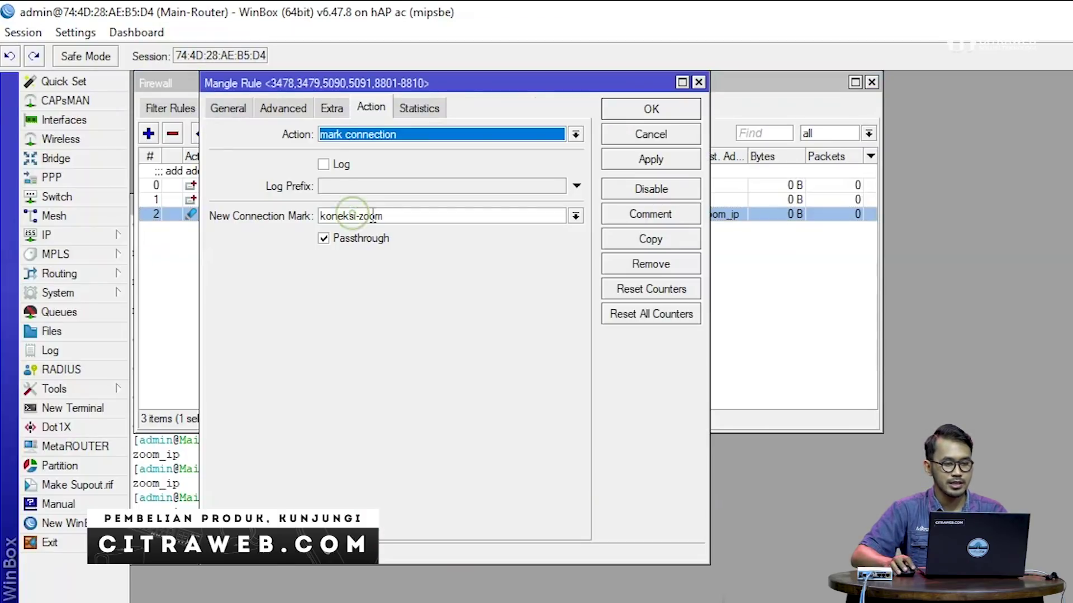
{"action": "left_click", "coordinate": [639, 244]}
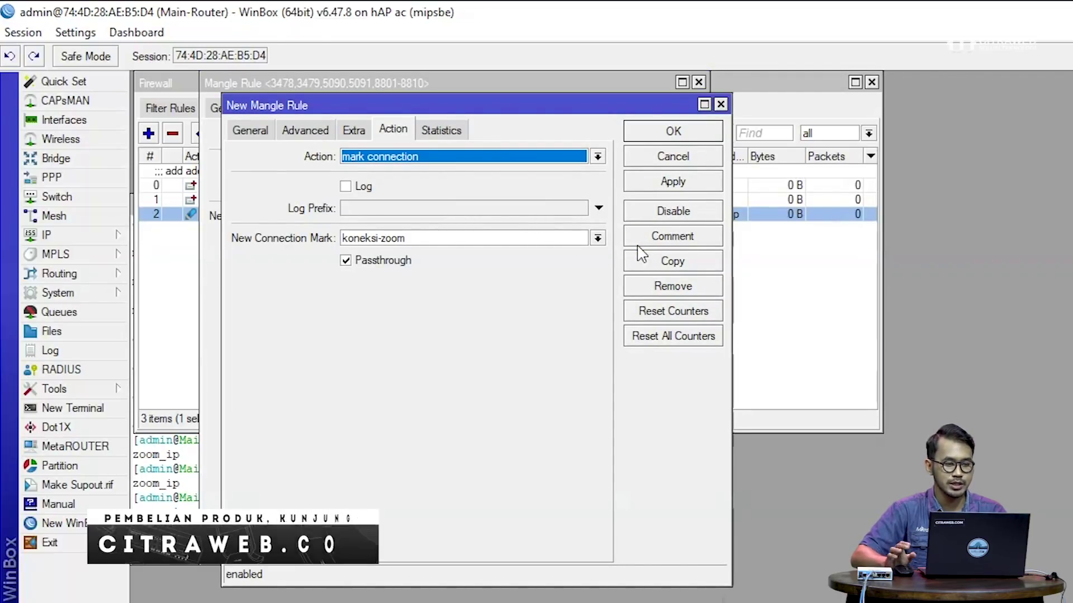
{"action": "left_click", "coordinate": [262, 134]}
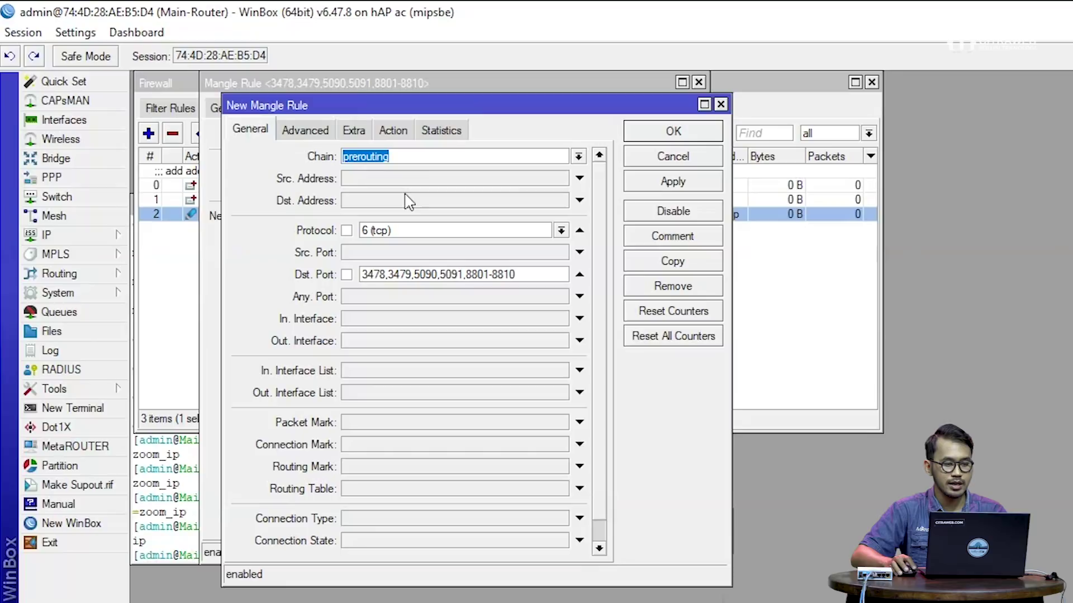
{"action": "left_click", "coordinate": [561, 231]}
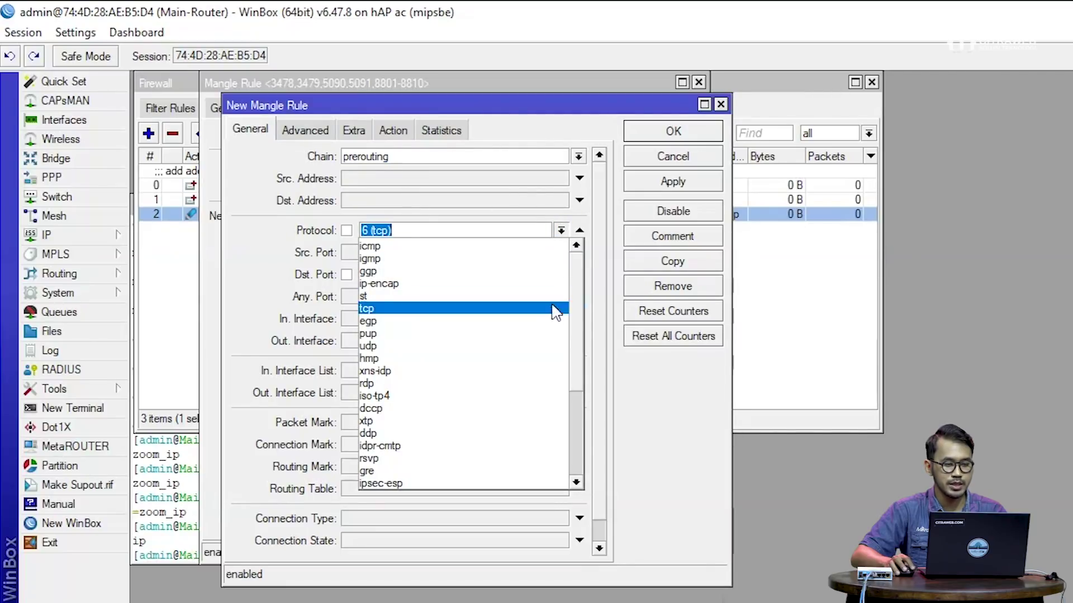
{"action": "left_click", "coordinate": [550, 346]}
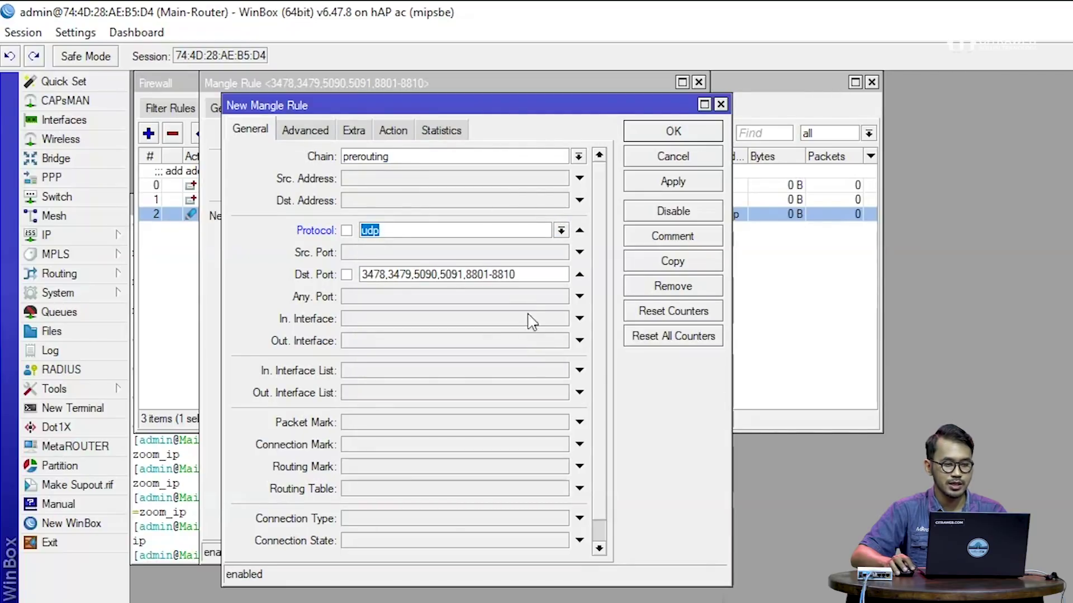
{"action": "left_click", "coordinate": [313, 132]}
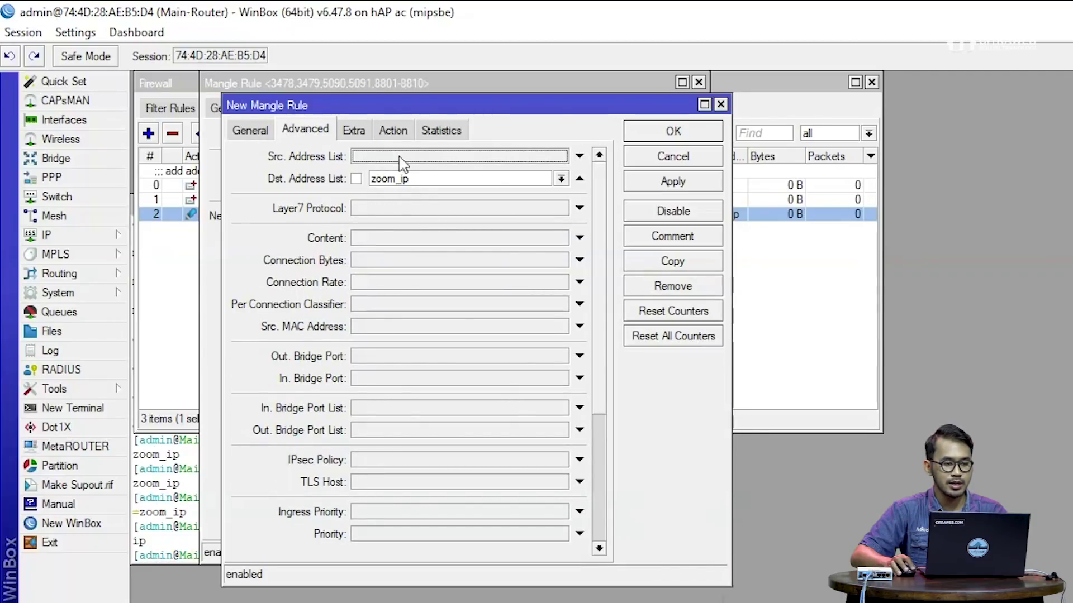
{"action": "left_click", "coordinate": [392, 131]}
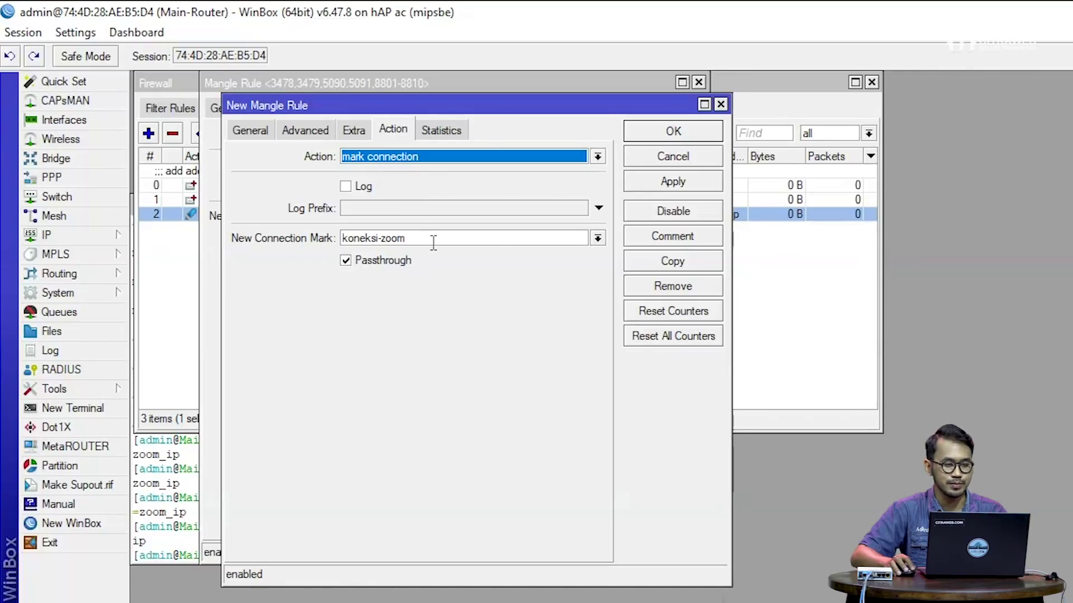
{"action": "left_click", "coordinate": [653, 186]}
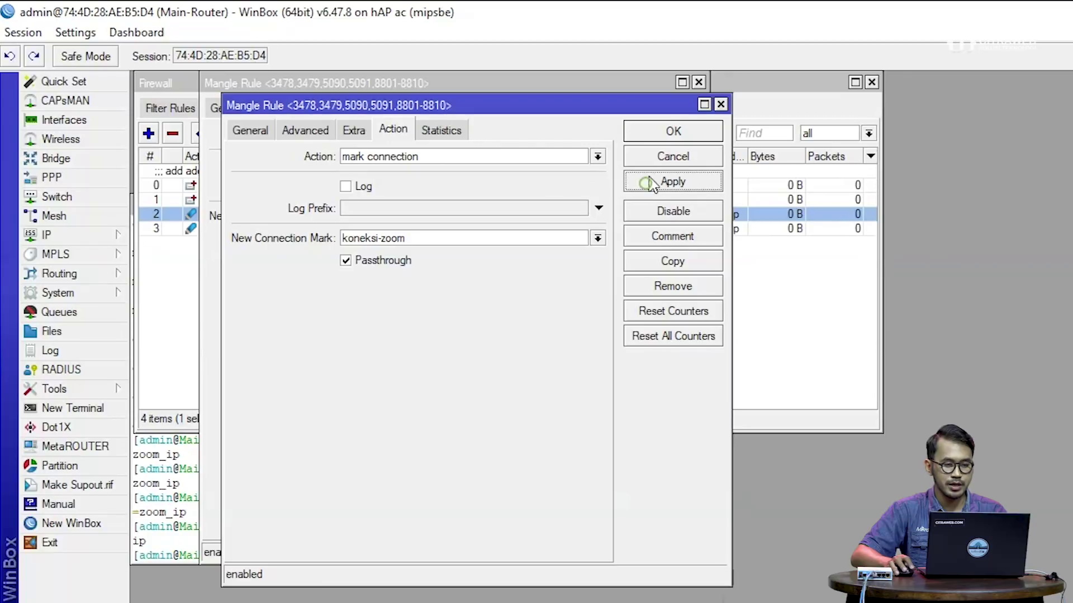
{"action": "left_click", "coordinate": [667, 133]}
{"action": "left_click", "coordinate": [651, 110]}
{"action": "left_click", "coordinate": [414, 254]}
{"action": "left_click_drag", "start_coordinate": [412, 257], "coordinate": [403, 216]}
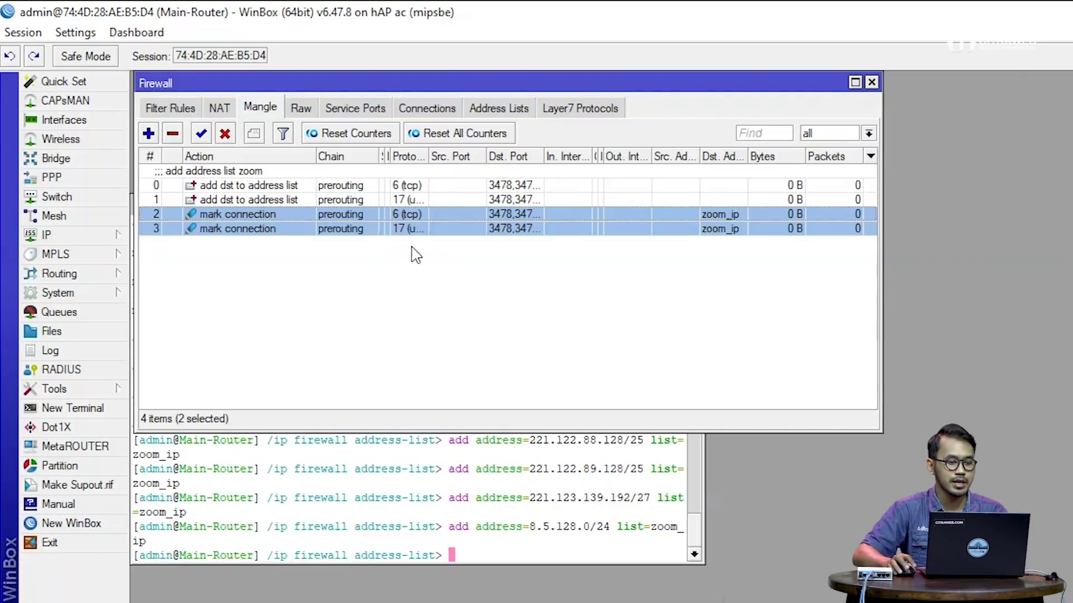
{"action": "left_click", "coordinate": [378, 279]}
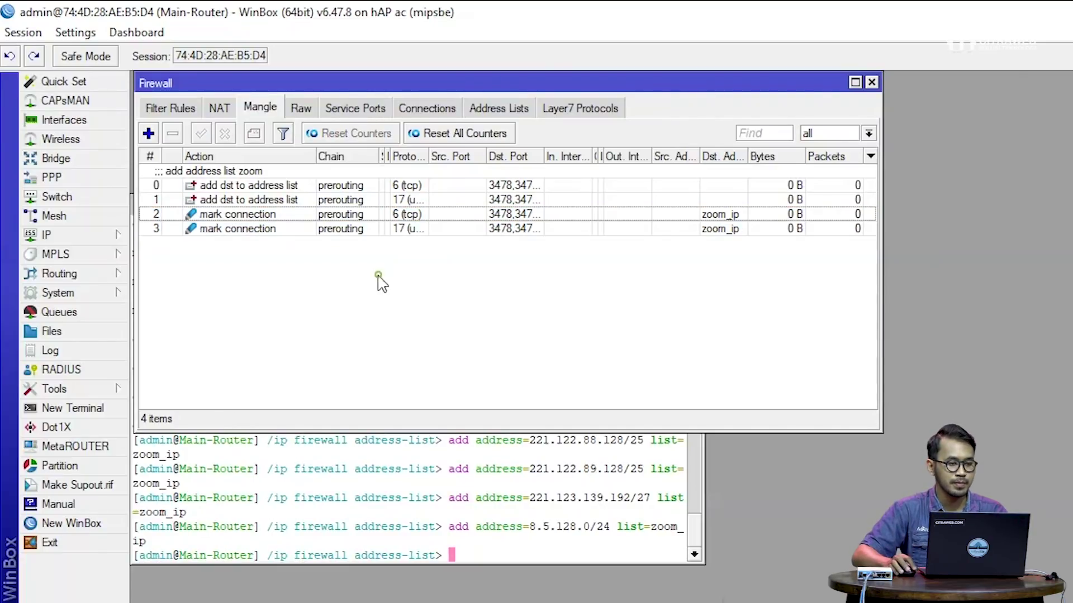
- Create a prerouting mangle rule for TCP with the Zoom web destination ports 80,443 copied from the port zoom note in Notepad
{"action": "left_click", "coordinate": [148, 134]}
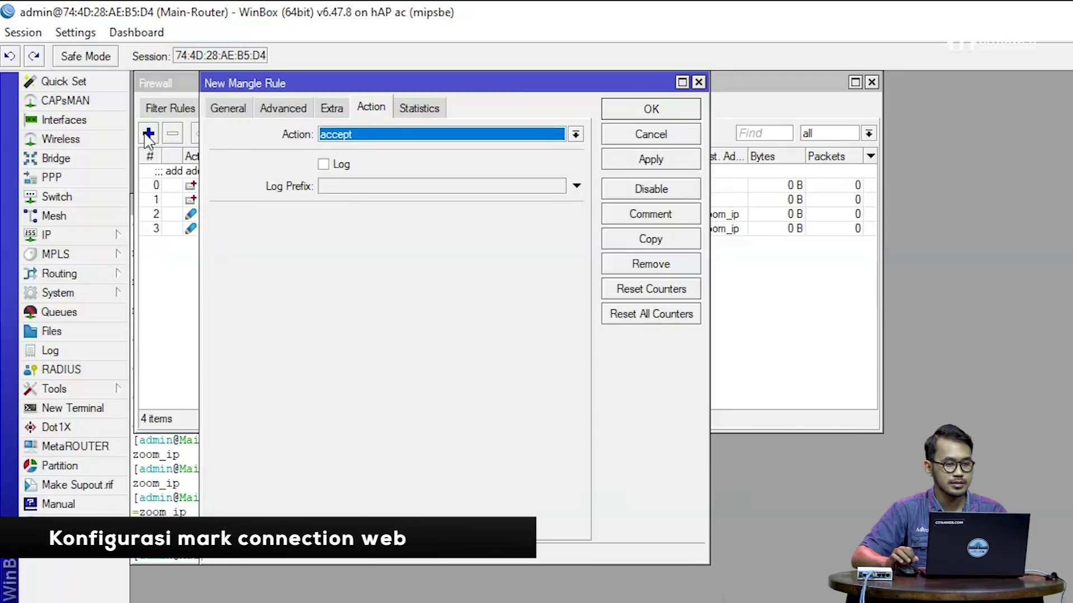
{"action": "left_click", "coordinate": [245, 108]}
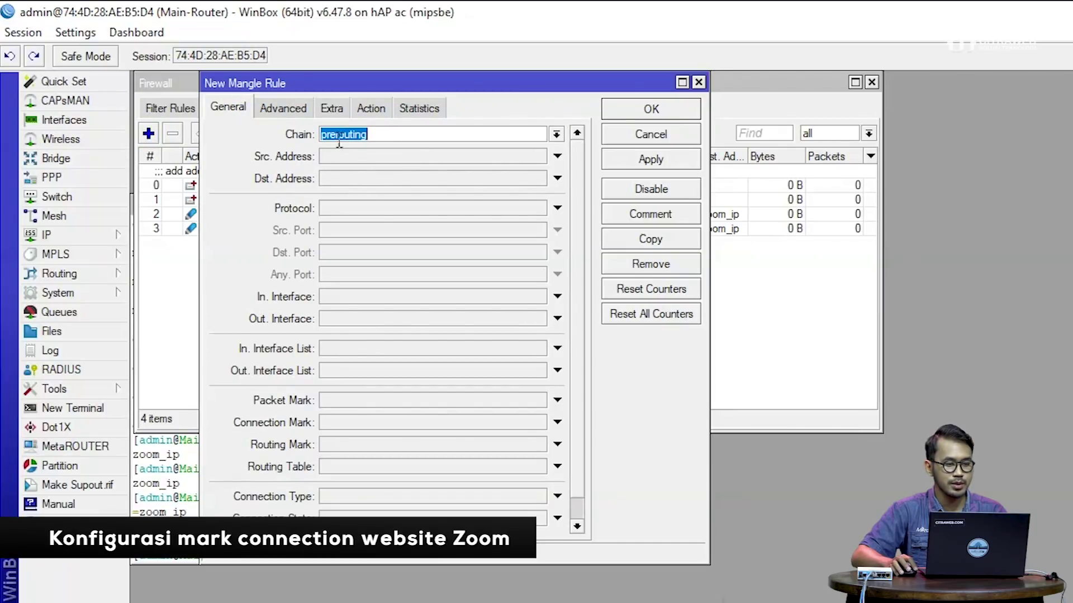
{"action": "left_click", "coordinate": [406, 211]}
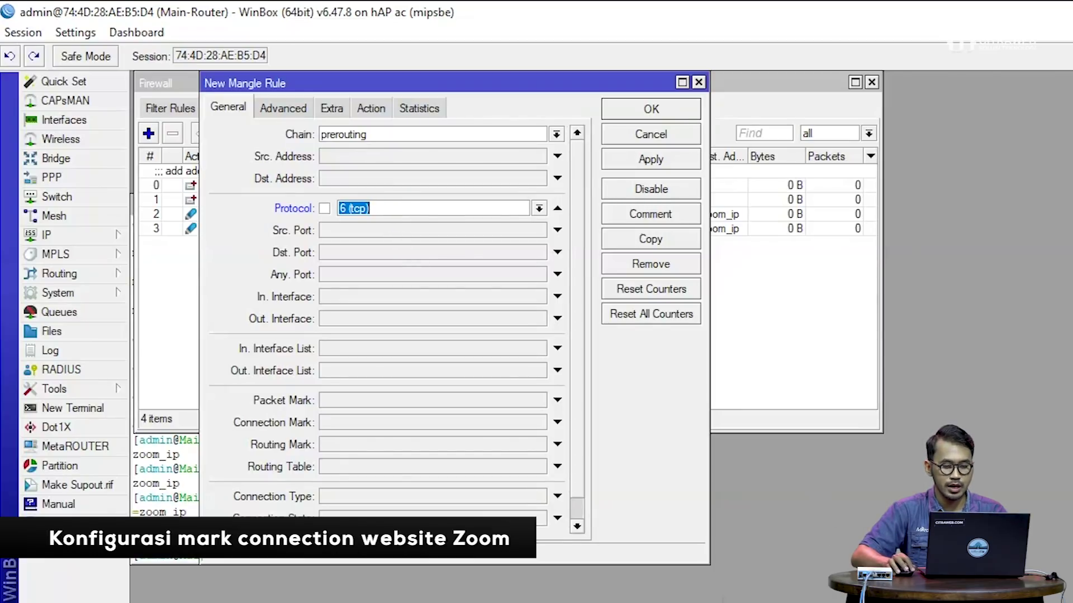
{"action": "left_click", "coordinate": [832, 578]}
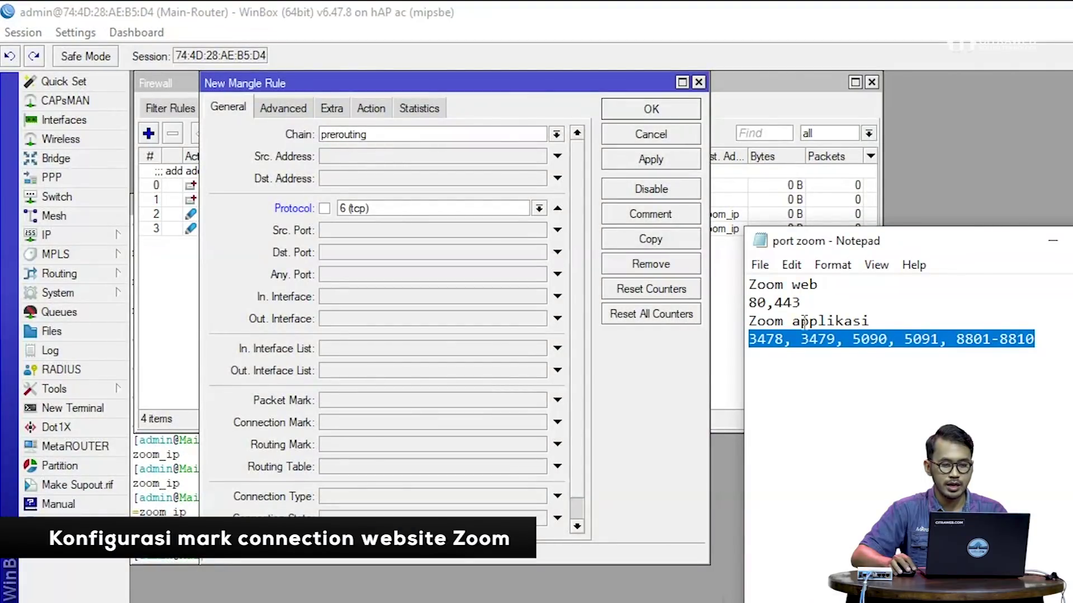
{"action": "left_click_drag", "start_coordinate": [803, 302], "coordinate": [748, 302]}
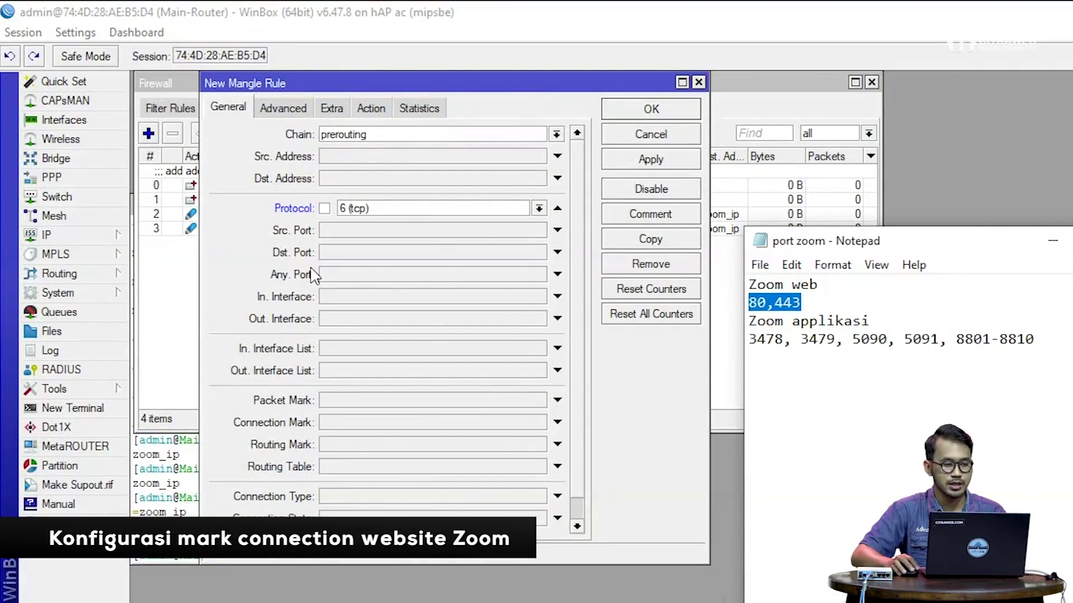
{"action": "left_click", "coordinate": [343, 252]}
{"action": "key", "text": "ctrl+v"}
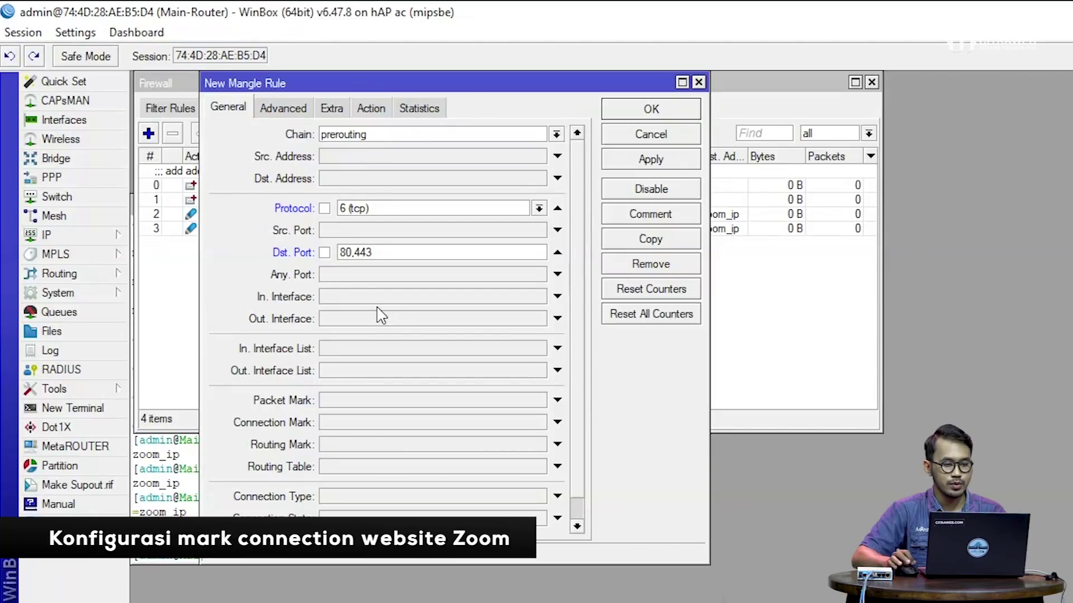
- Set the Zoom web rule's destination address list to zoom_ip
{"action": "left_click", "coordinate": [283, 106]}
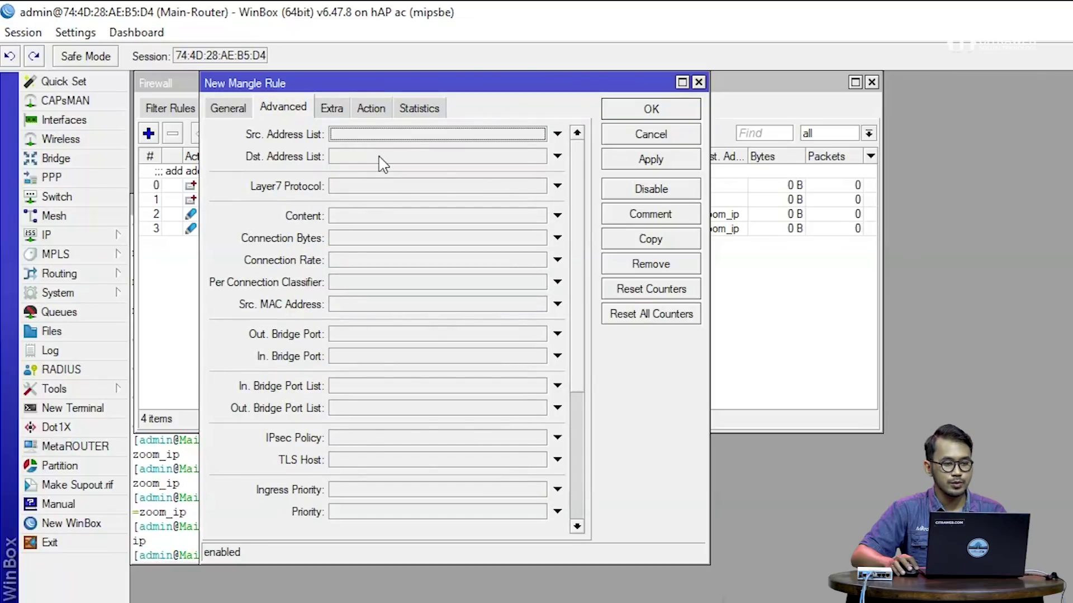
{"action": "left_click", "coordinate": [557, 157]}
{"action": "left_click", "coordinate": [540, 157]}
{"action": "left_click", "coordinate": [532, 172]}
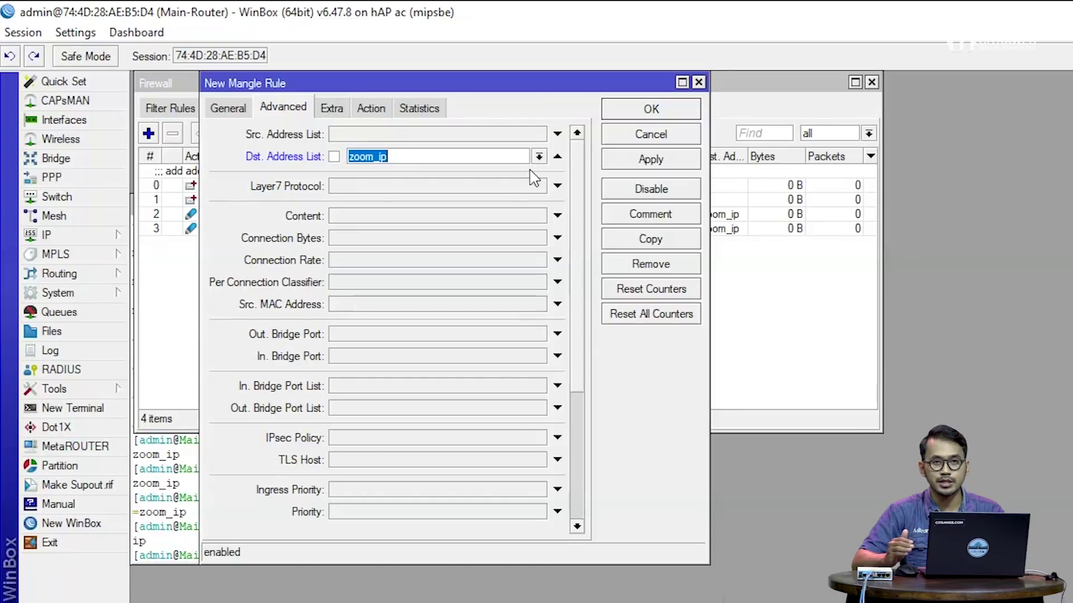
- Make the Zoom web rule mark connections with the existing koneksi-zoom mark, and save it
{"action": "left_click", "coordinate": [372, 107]}
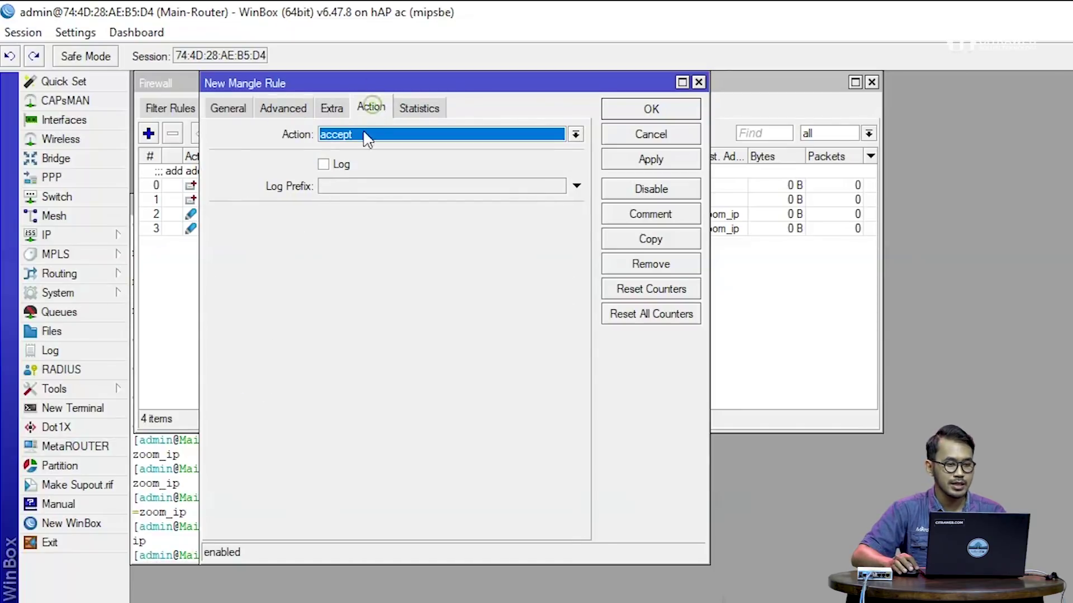
{"action": "left_click", "coordinate": [364, 135]}
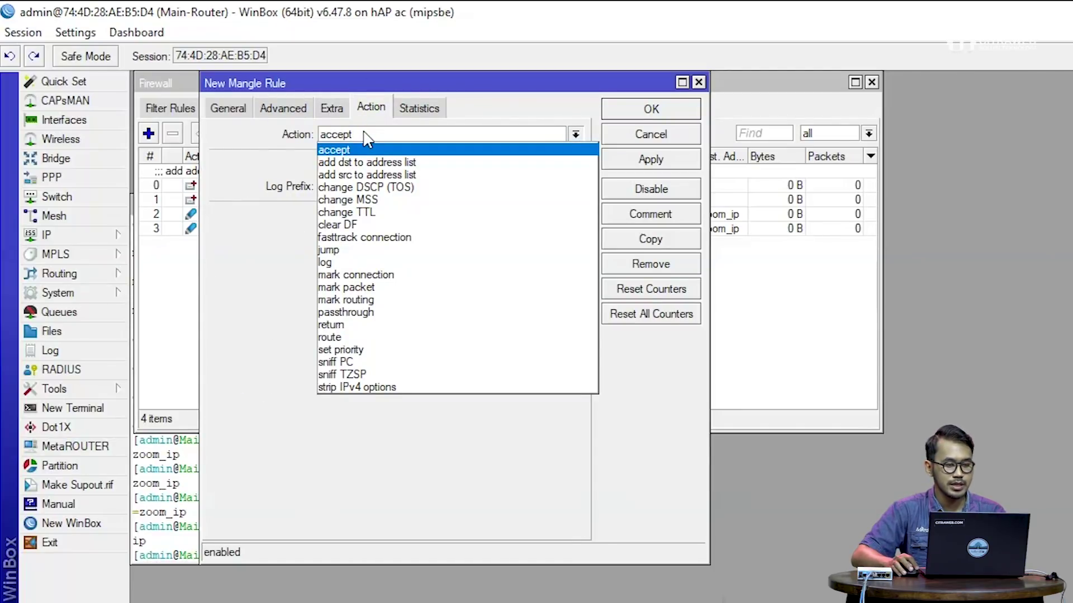
{"action": "left_click", "coordinate": [363, 275]}
{"action": "left_click", "coordinate": [575, 216]}
{"action": "left_click", "coordinate": [561, 230]}
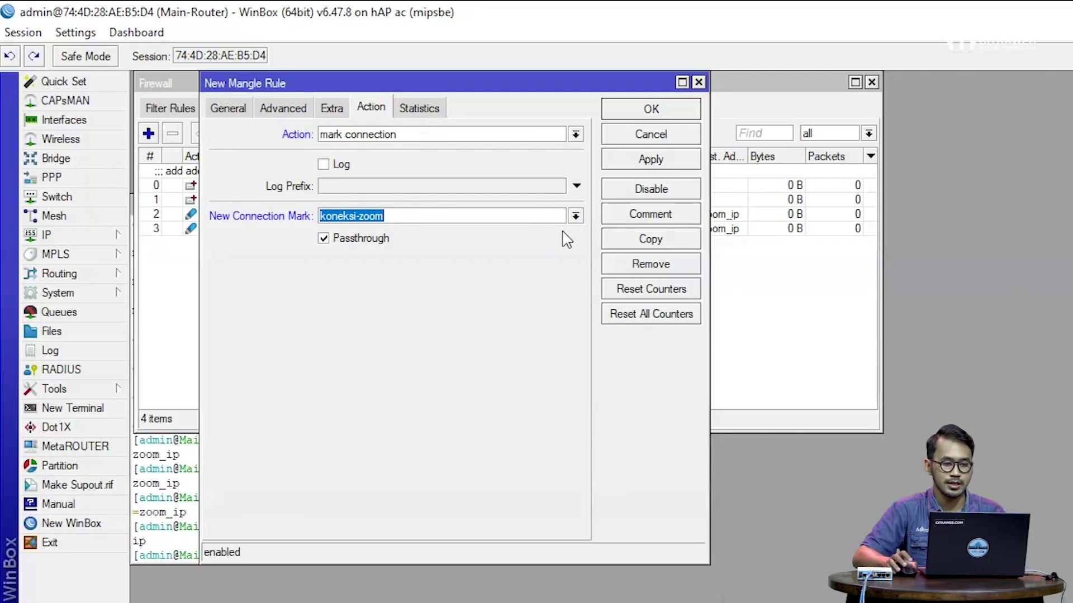
{"action": "left_click", "coordinate": [654, 162]}
{"action": "left_click", "coordinate": [658, 110]}
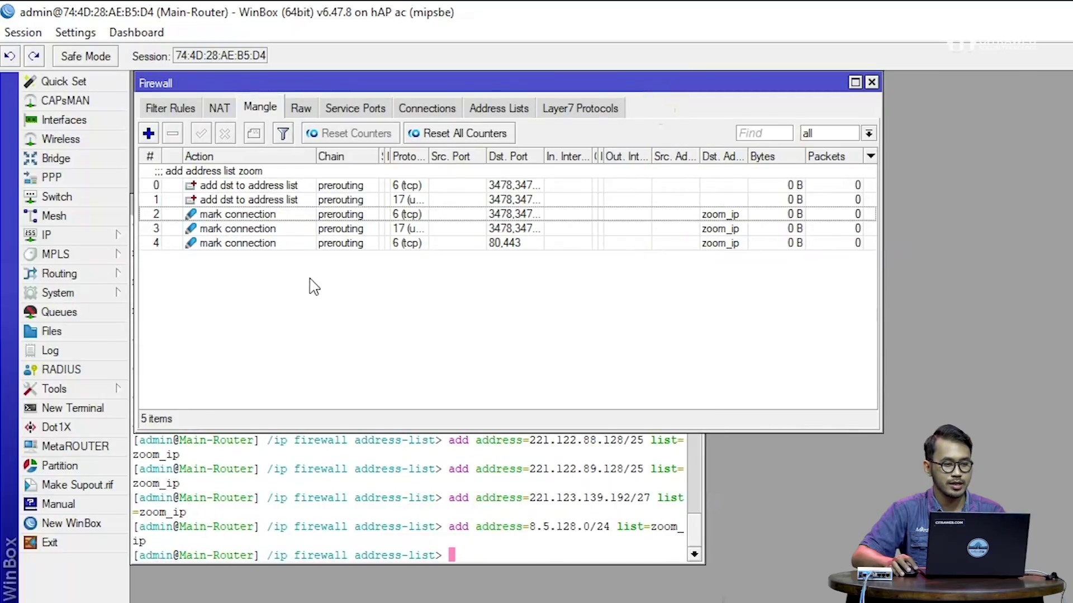
- Add the comment "mark koneksi zoom" to the first mark connection rule
{"action": "left_click", "coordinate": [284, 217]}
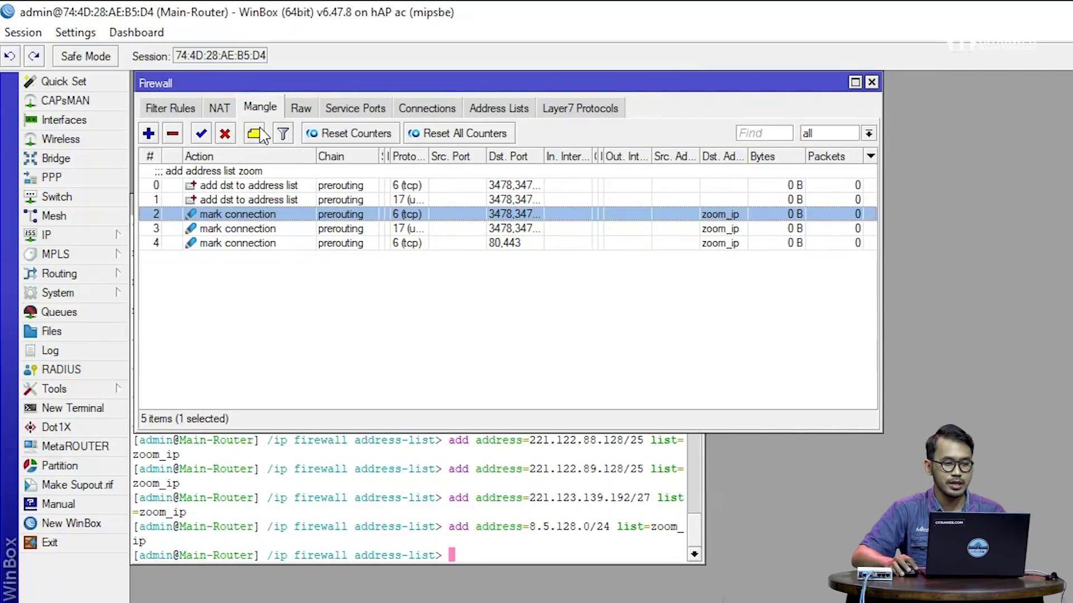
{"action": "left_click", "coordinate": [256, 133]}
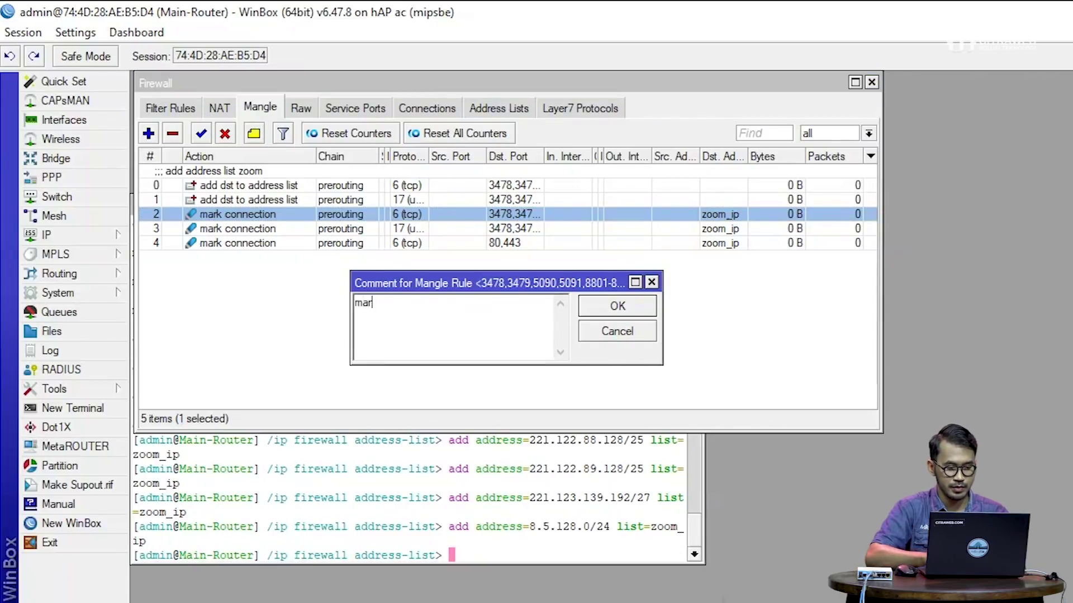
{"action": "type", "text": "mark koneksi zoo"}
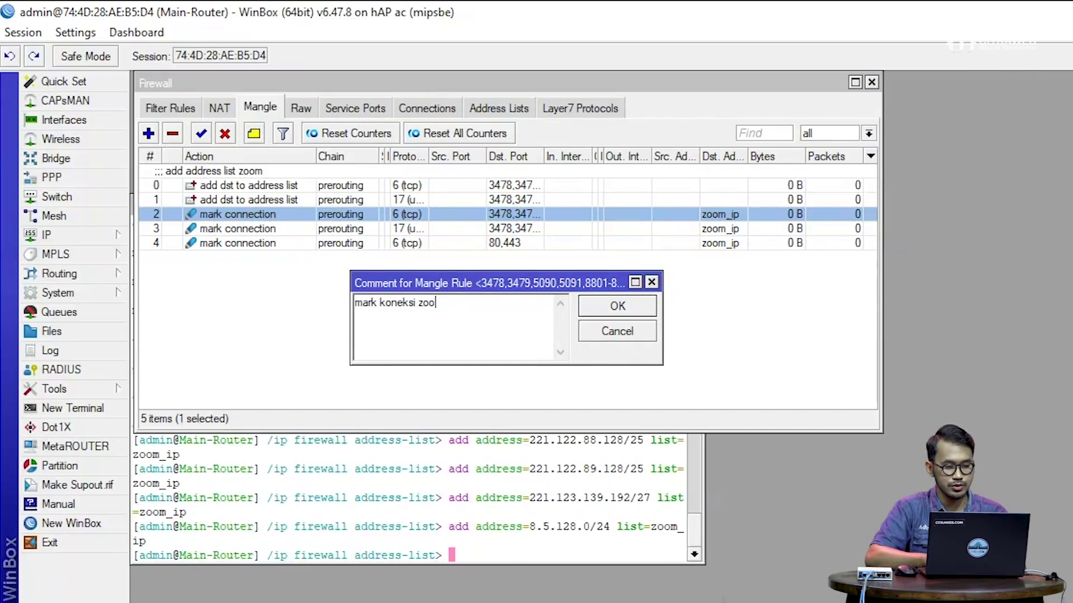
{"action": "type", "text": "m"}
{"action": "key", "text": "Return"}
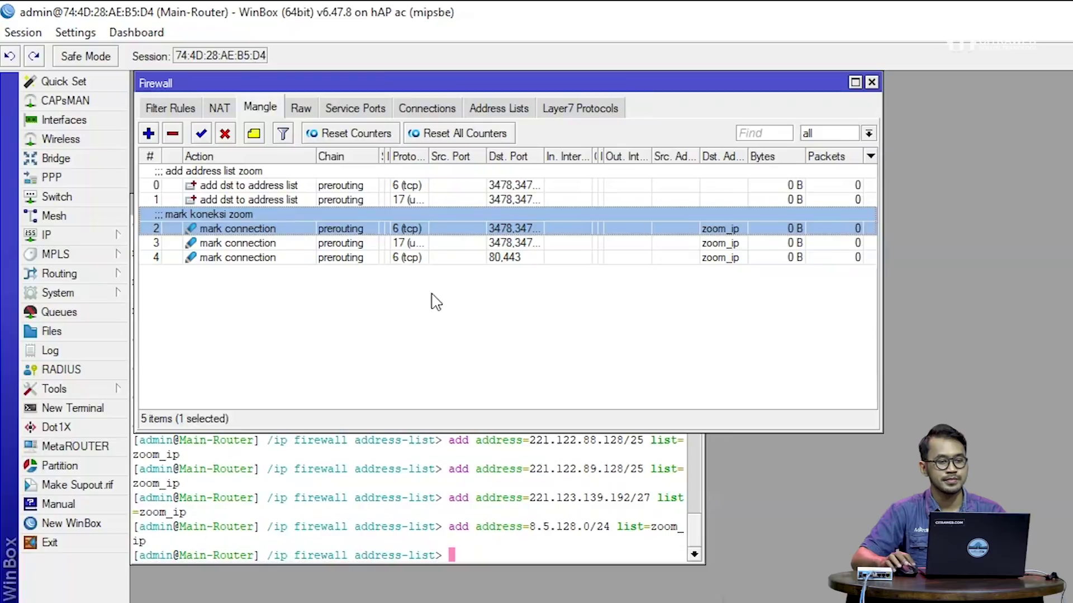
{"action": "left_click", "coordinate": [431, 301]}
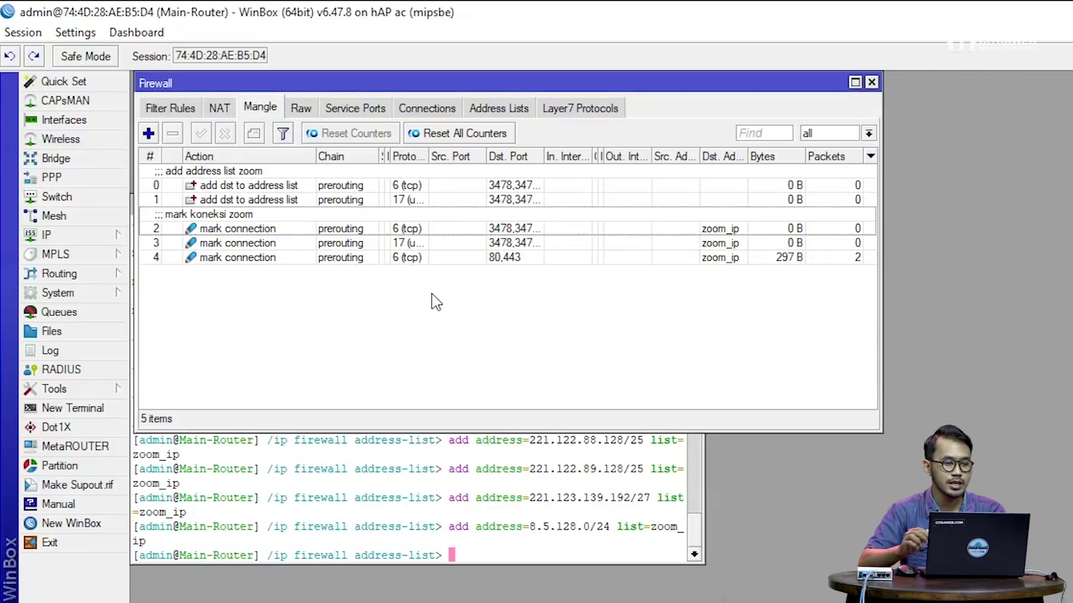
- Start a new prerouting mangle rule that matches the connection mark koneksi-zoom
{"action": "left_click", "coordinate": [148, 134]}
{"action": "left_click", "coordinate": [230, 109]}
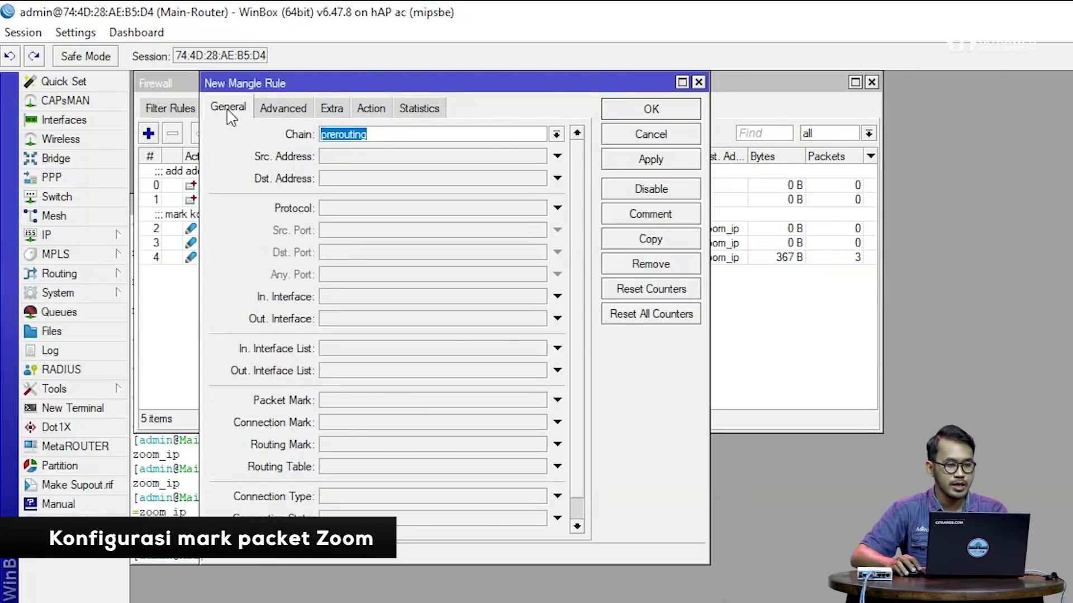
{"action": "left_click", "coordinate": [358, 424]}
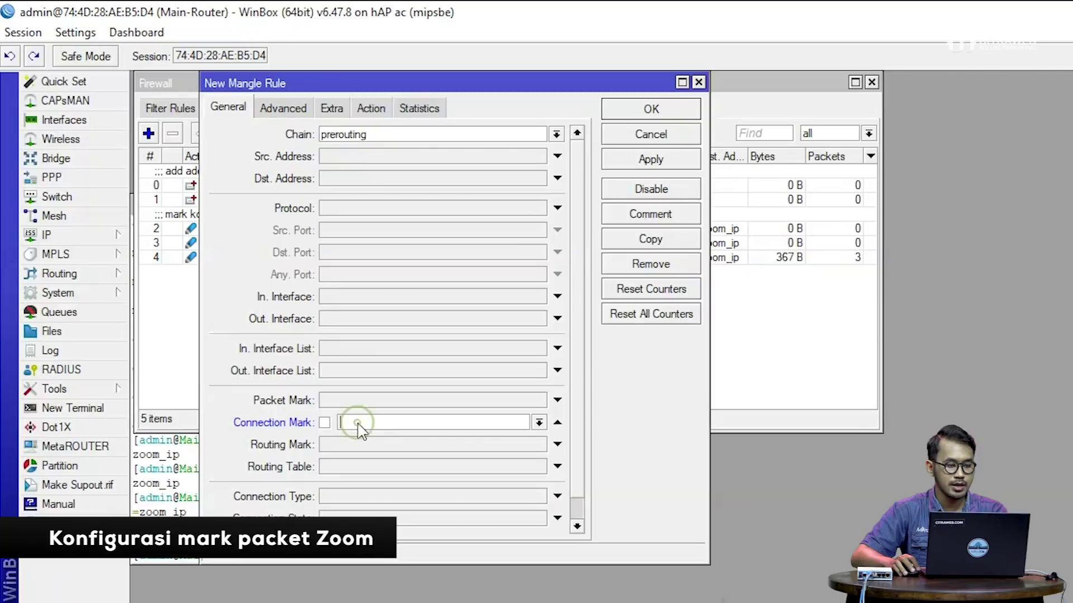
{"action": "left_click", "coordinate": [537, 424]}
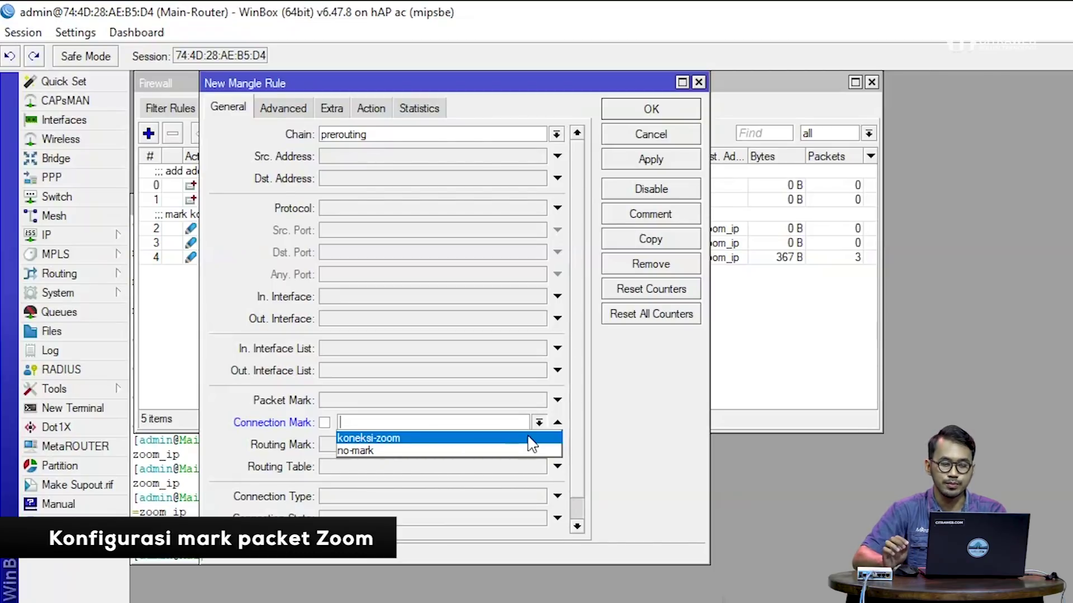
{"action": "left_click", "coordinate": [529, 439]}
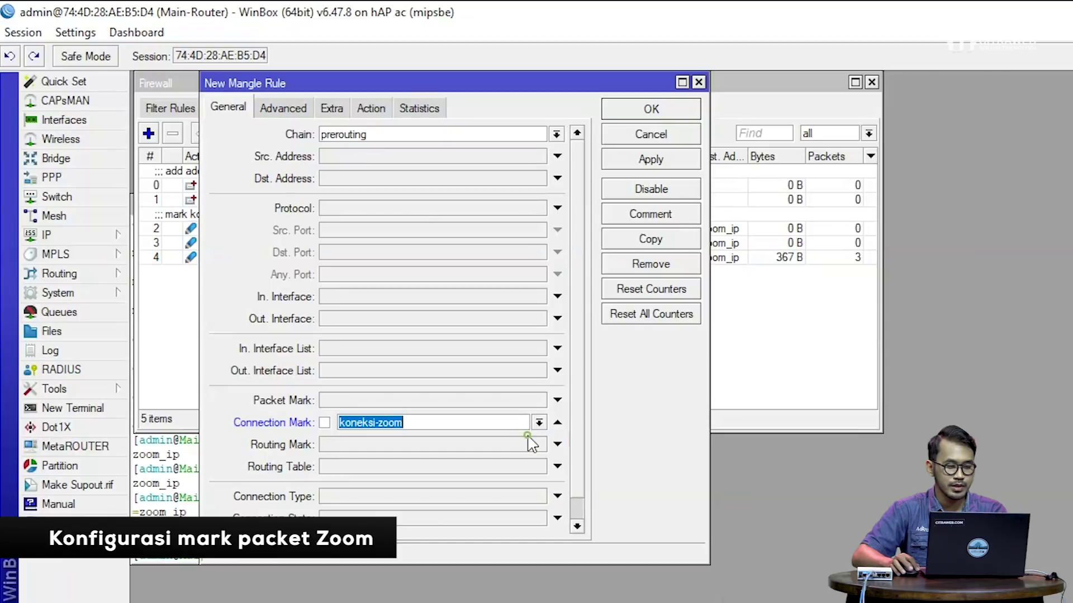
- Make the new rule mark packets with the new packet mark paket-zoom, disable passthrough, and save it
{"action": "left_click", "coordinate": [378, 108]}
{"action": "left_click", "coordinate": [394, 133]}
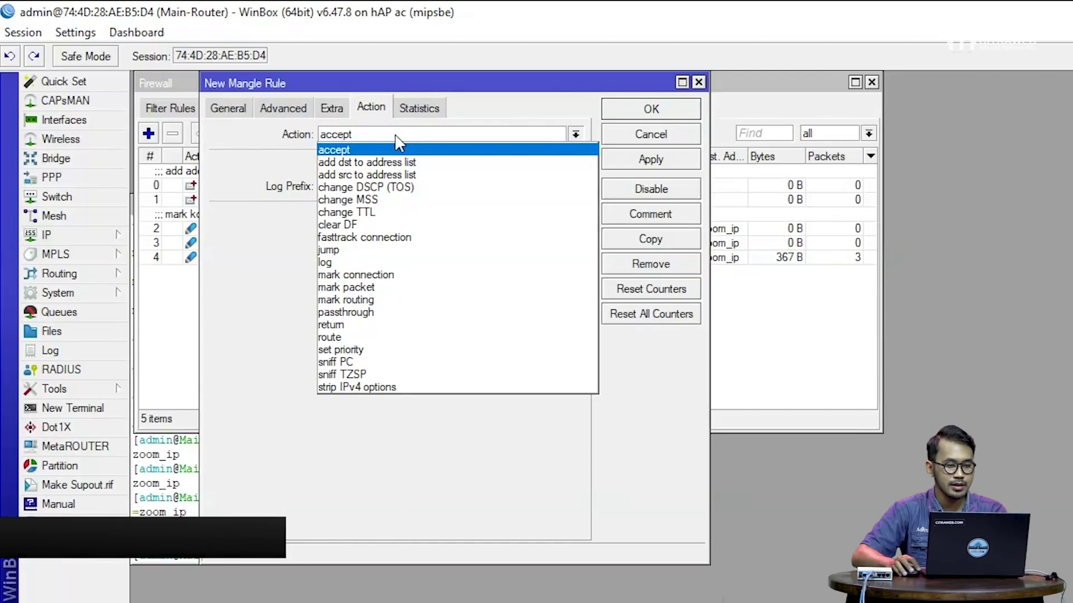
{"action": "left_click", "coordinate": [383, 287]}
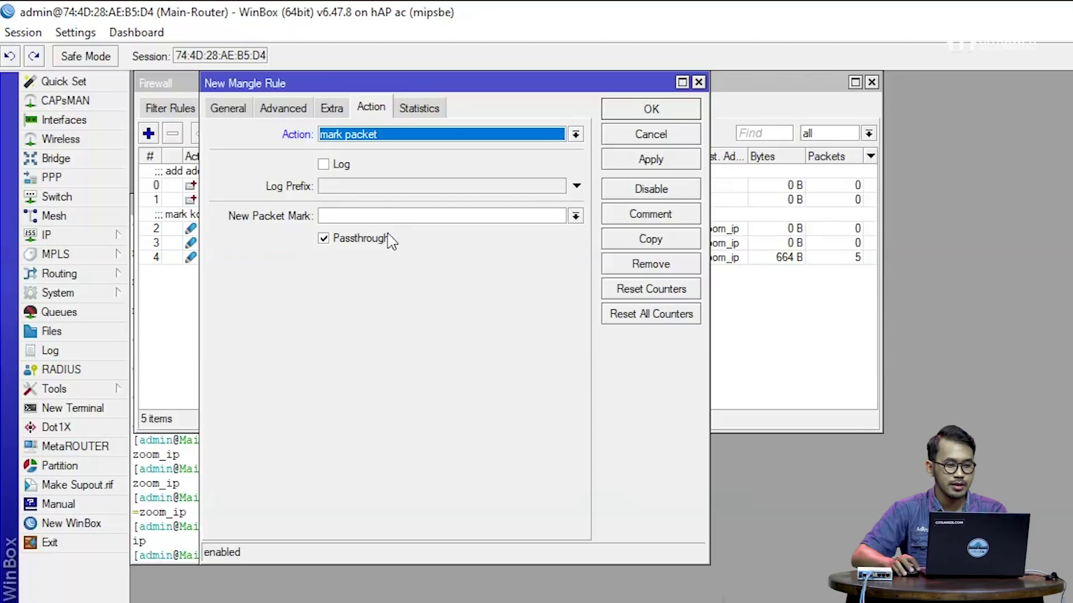
{"action": "left_click", "coordinate": [370, 242]}
{"action": "left_click", "coordinate": [371, 216]}
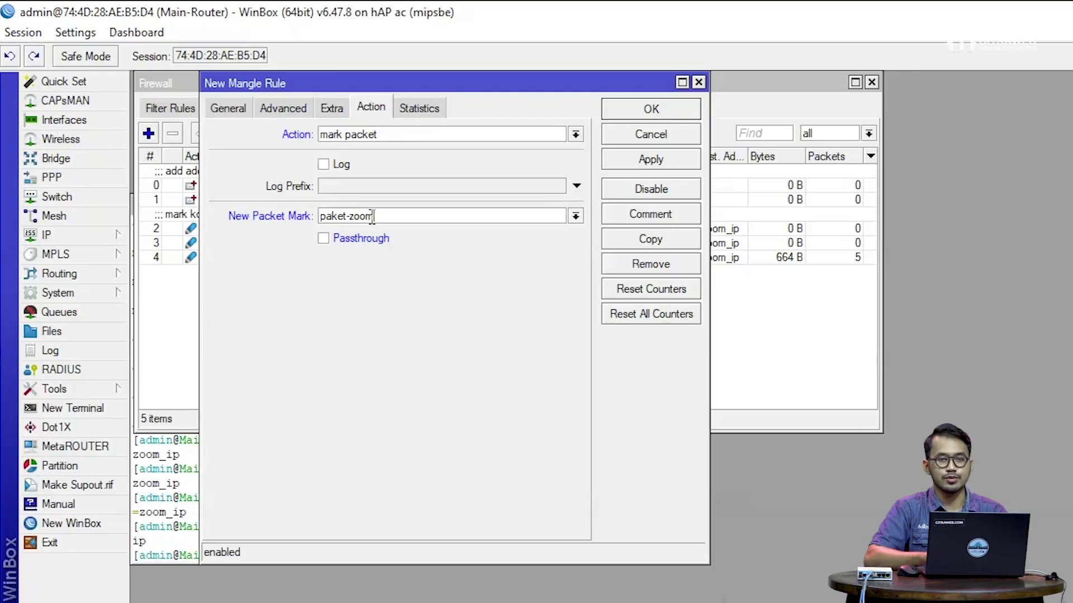
{"action": "left_click", "coordinate": [640, 162]}
{"action": "left_click", "coordinate": [650, 109]}
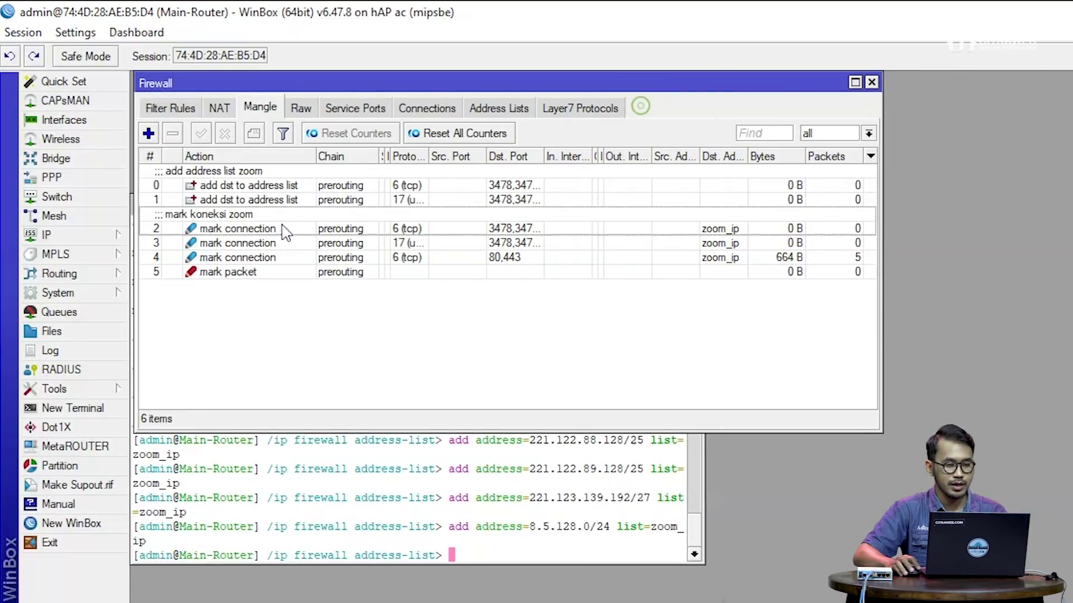
- Add the comment "mark paket zoom" to the mark packet rule
{"action": "left_click", "coordinate": [240, 273]}
{"action": "left_click", "coordinate": [254, 133]}
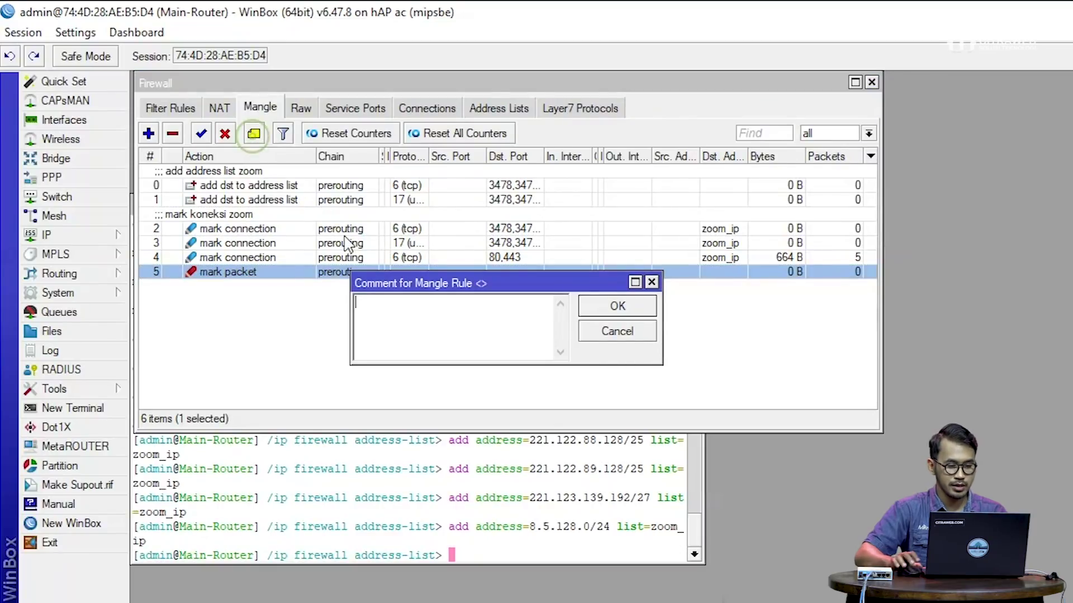
{"action": "type", "text": "mark paket zo"}
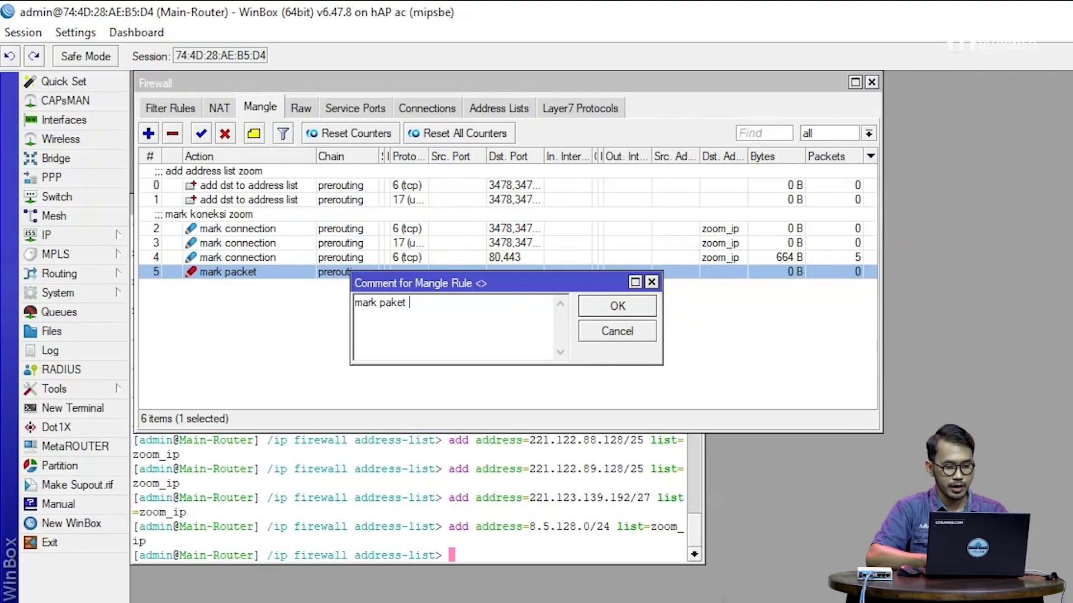
{"action": "type", "text": "om"}
{"action": "key", "text": "Return"}
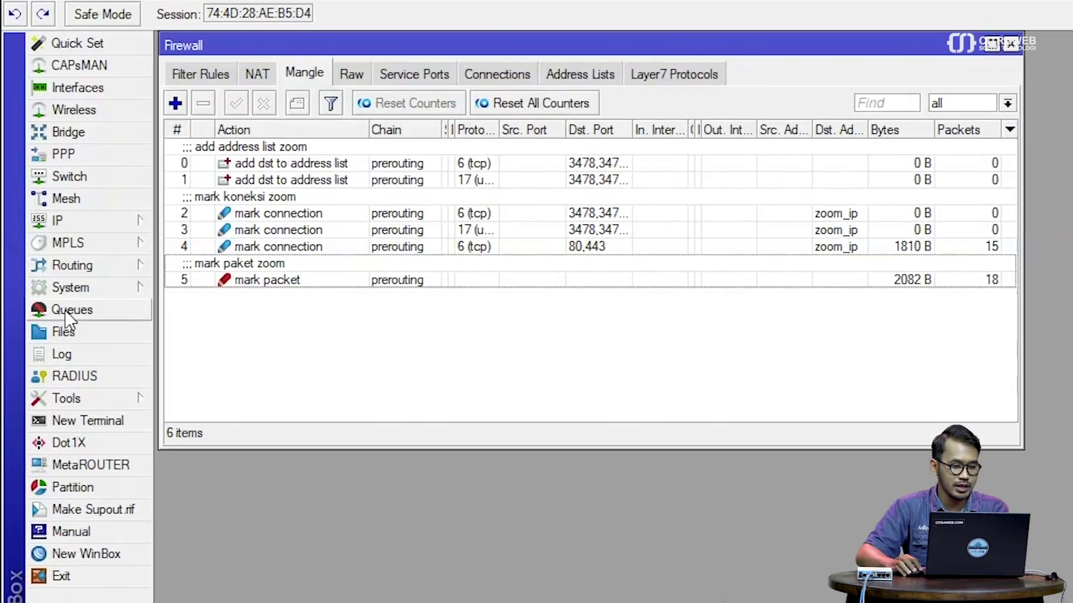
- Open the queue list beneath the mangle rules and start a simple queue named total-bw with target 192.168.1.0/24
{"action": "left_click", "coordinate": [47, 254]}
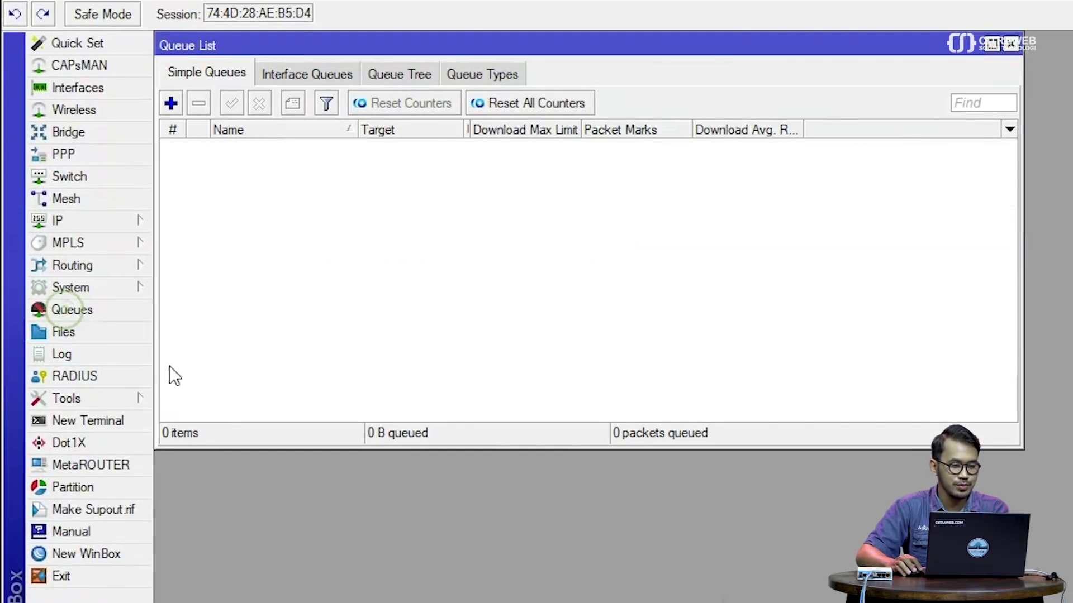
{"action": "left_click_drag", "start_coordinate": [453, 48], "coordinate": [461, 313]}
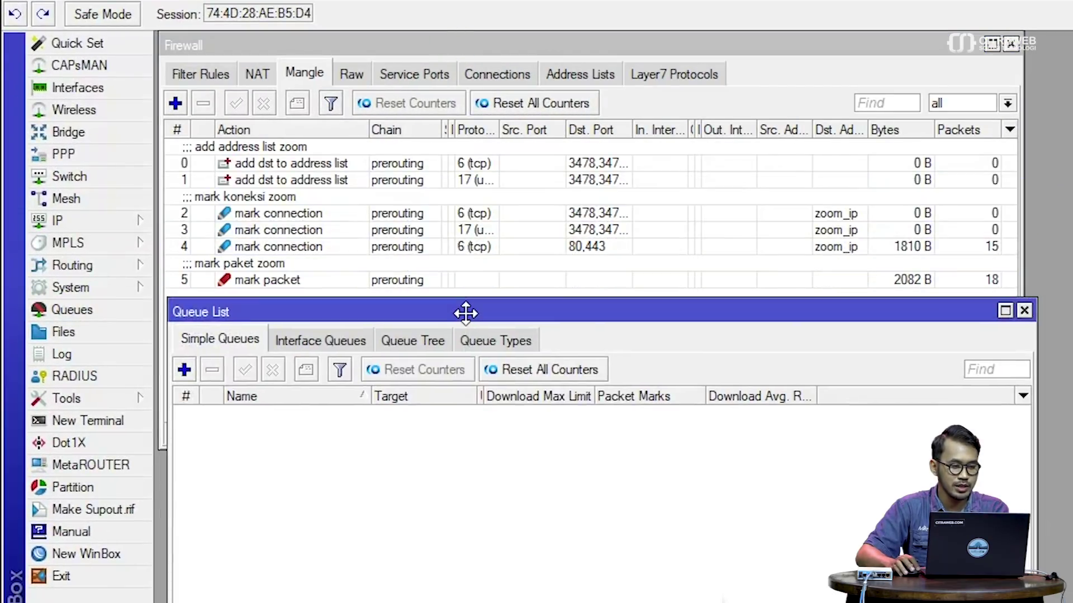
{"action": "left_click", "coordinate": [433, 441]}
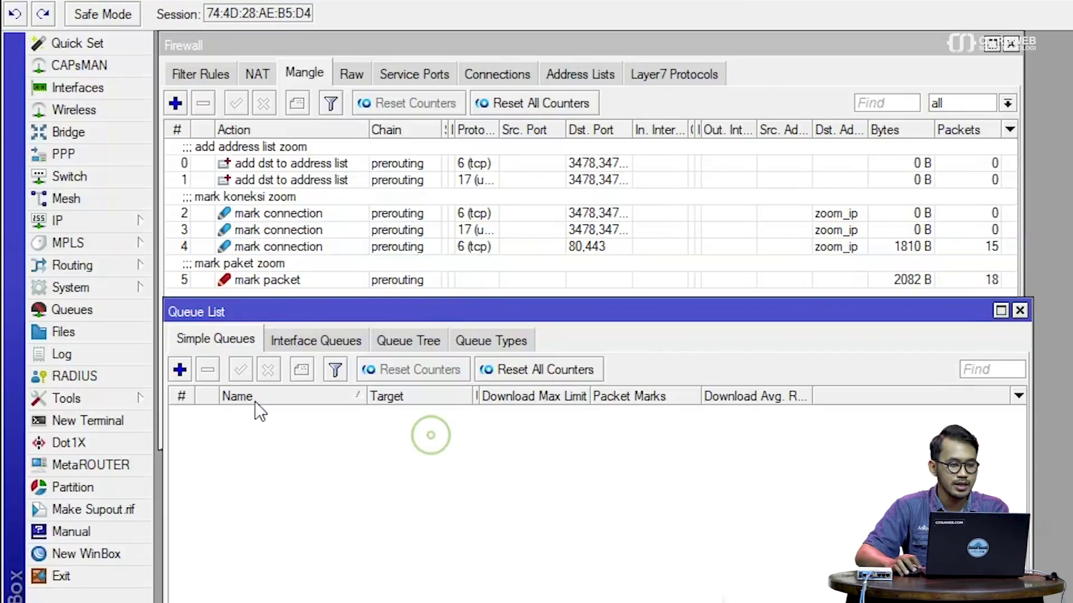
{"action": "left_click", "coordinate": [180, 371]}
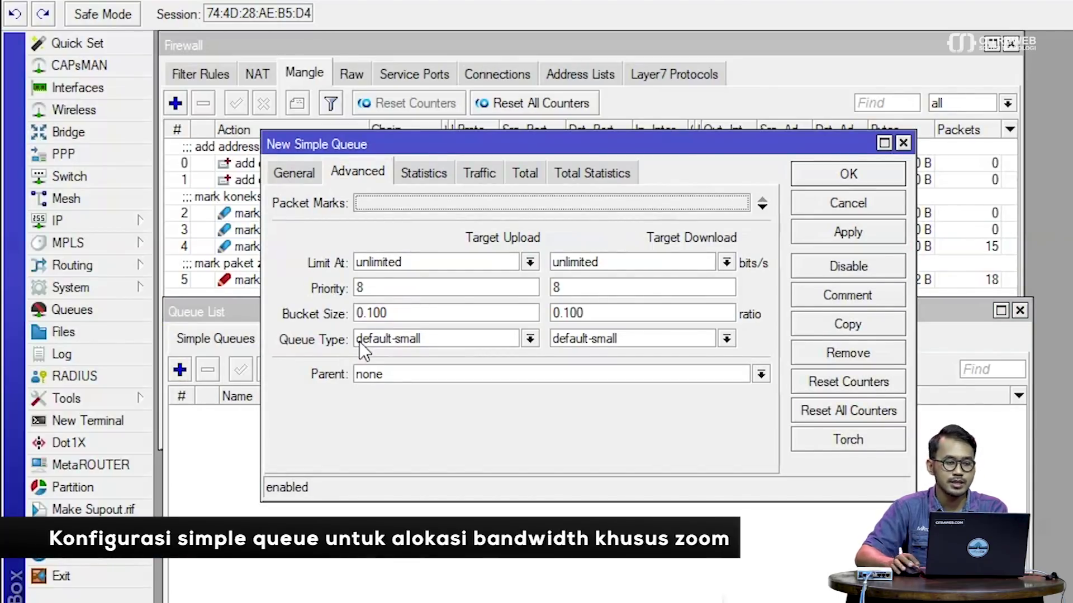
{"action": "left_click", "coordinate": [290, 172]}
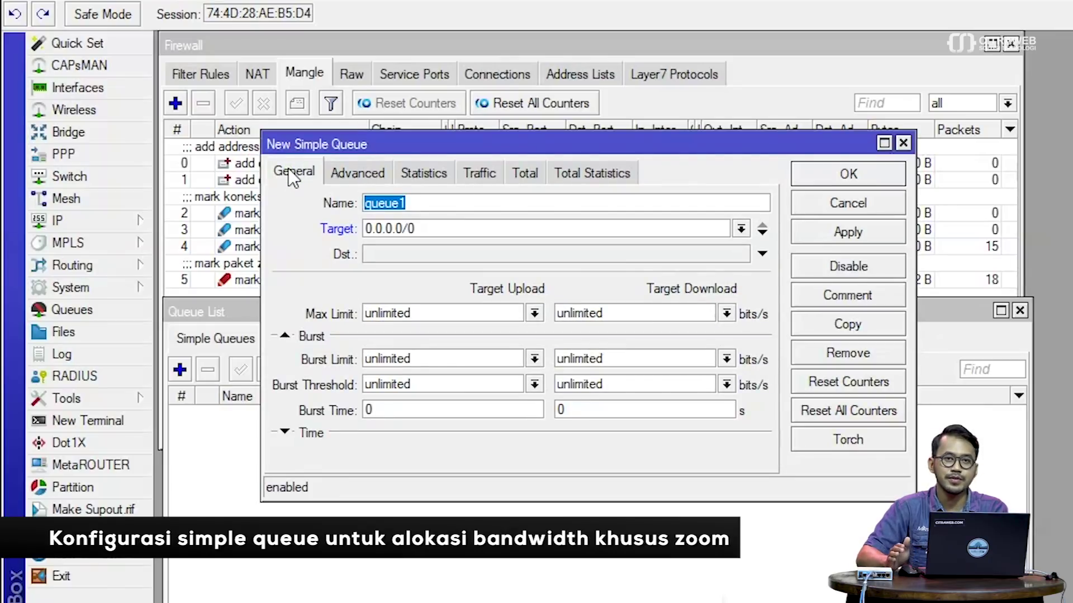
{"action": "type", "text": "total-bw"}
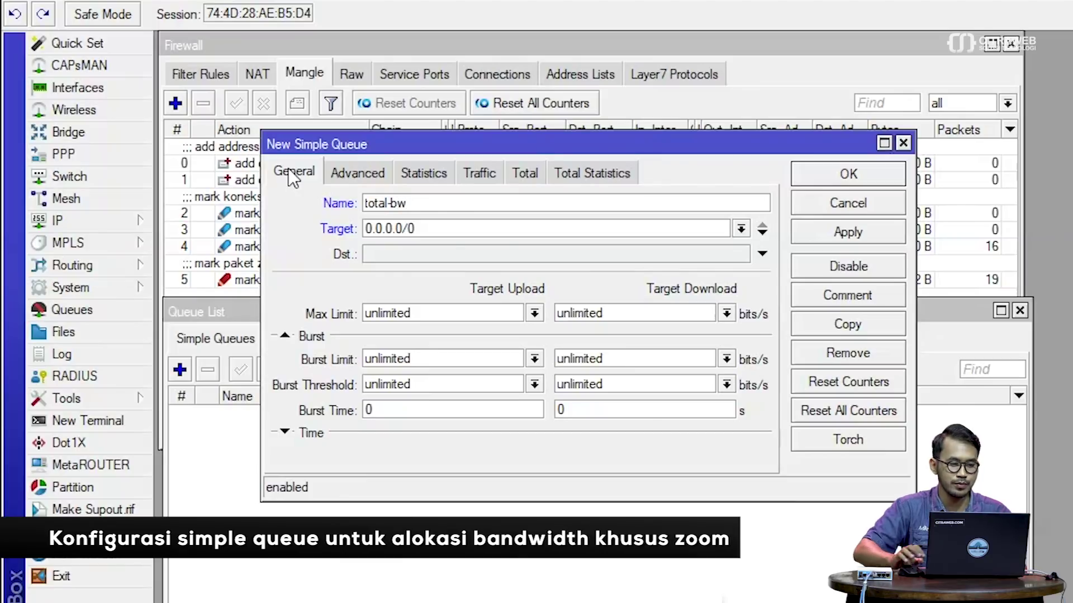
{"action": "left_click", "coordinate": [432, 228]}
{"action": "double_click", "coordinate": [432, 228]}
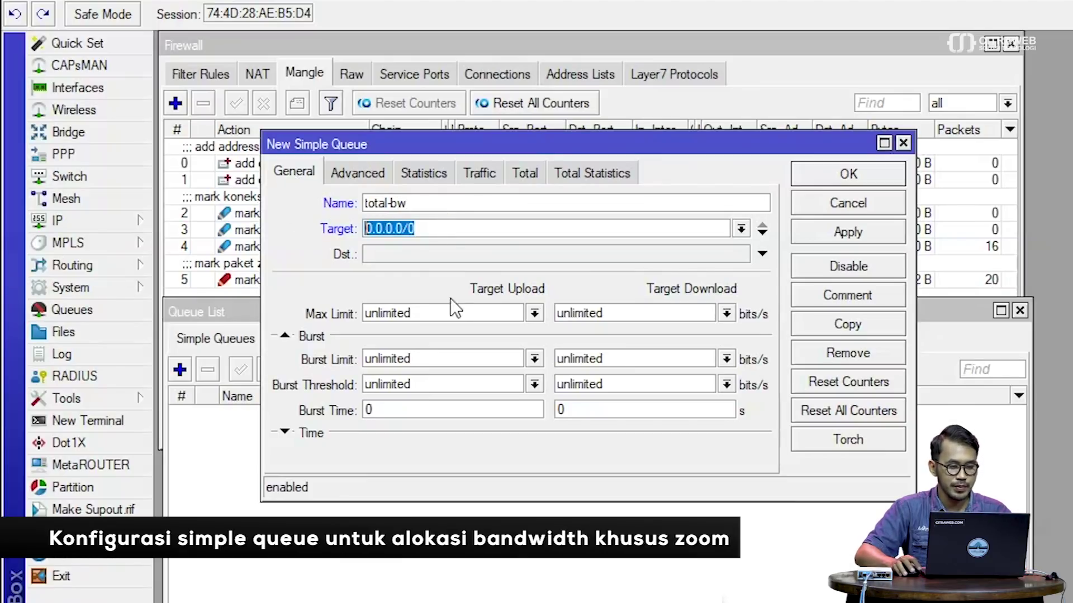
{"action": "type", "text": "192"}
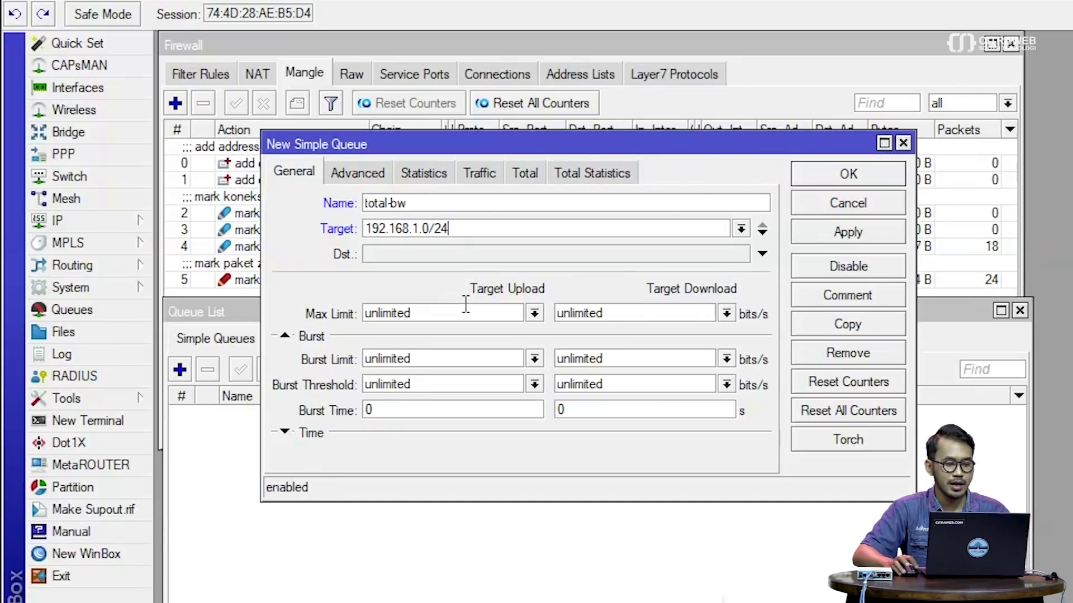
- Set the total-bw queue's maximum limit to 5M for both upload and download, and save the queue
{"action": "left_click", "coordinate": [533, 314]}
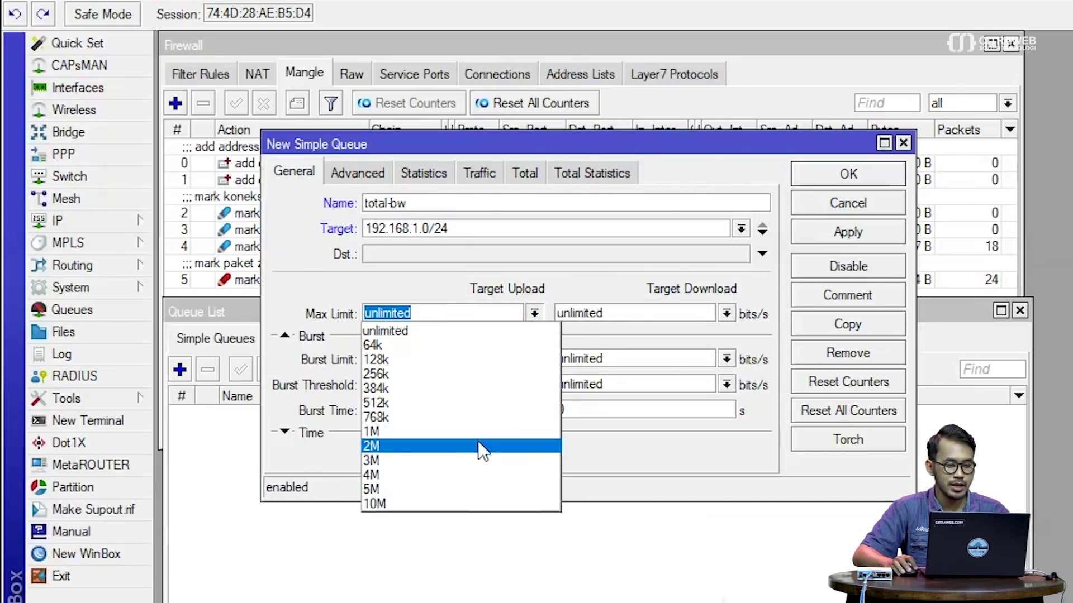
{"action": "left_click", "coordinate": [474, 489]}
{"action": "left_click", "coordinate": [726, 313]}
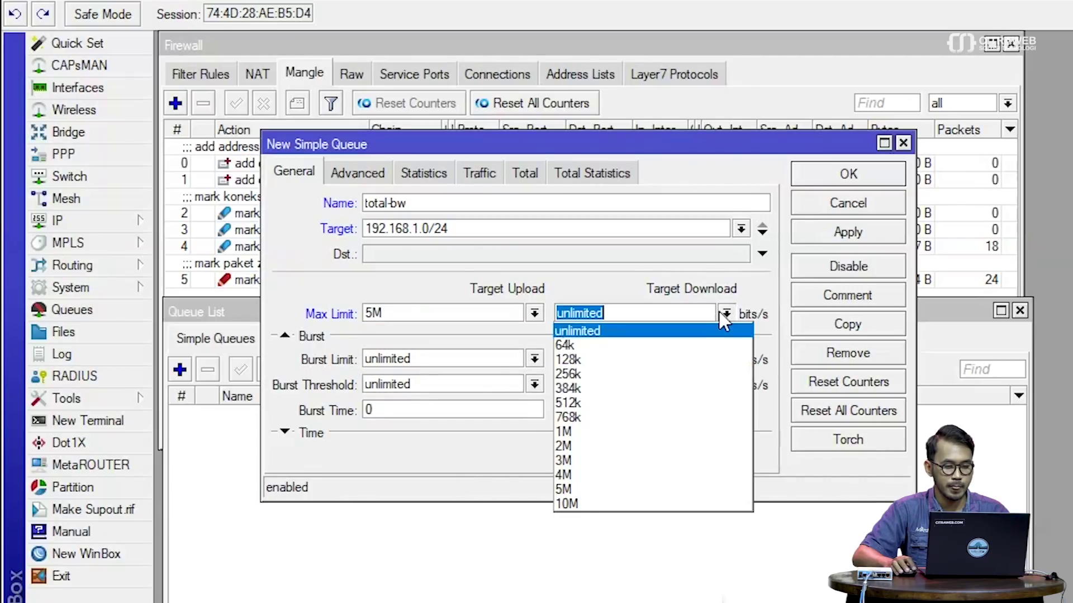
{"action": "left_click", "coordinate": [638, 490]}
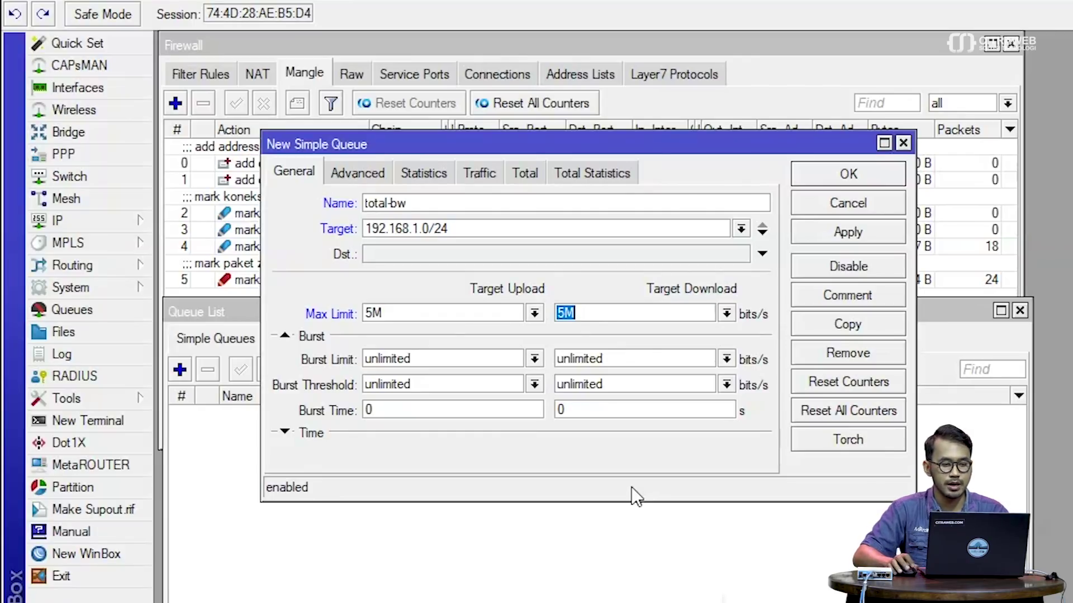
{"action": "left_click", "coordinate": [817, 231]}
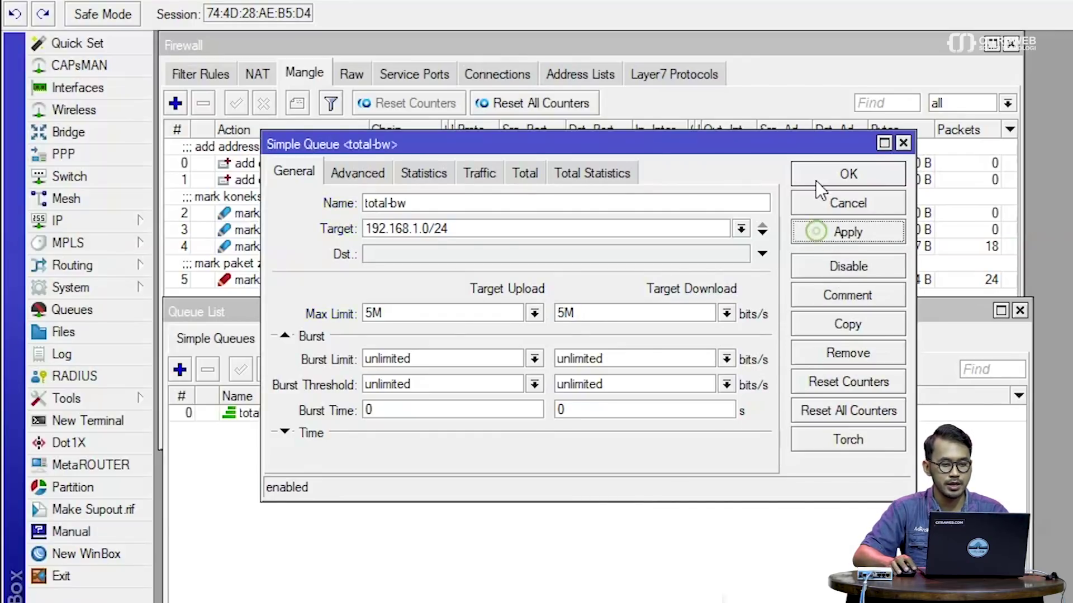
{"action": "left_click", "coordinate": [816, 174]}
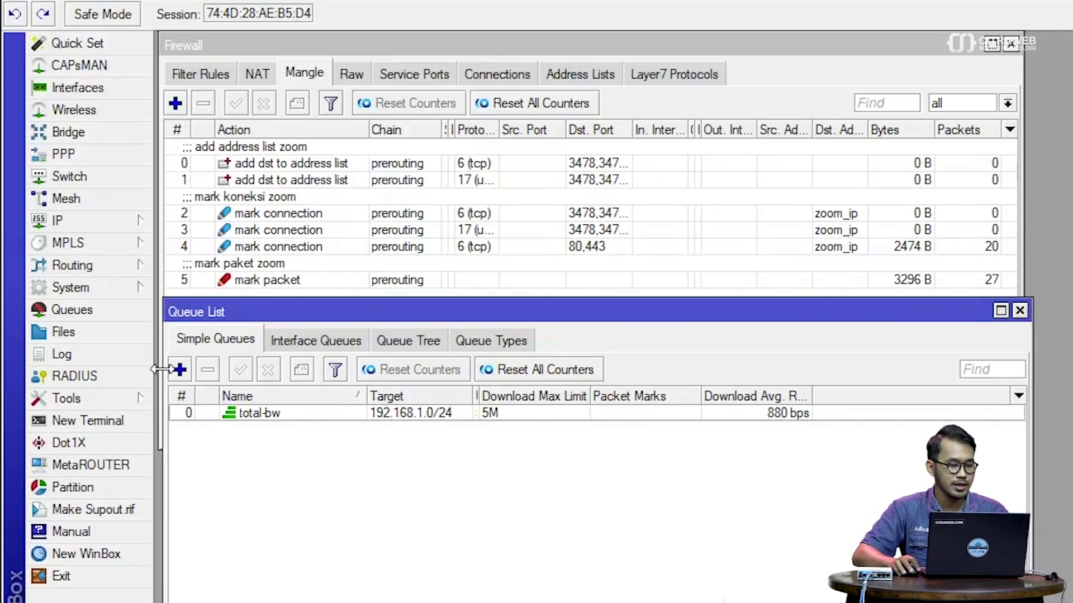
- Start a second simple queue named koneksi-zoom with target 192.168.1.0/24
{"action": "left_click", "coordinate": [180, 370]}
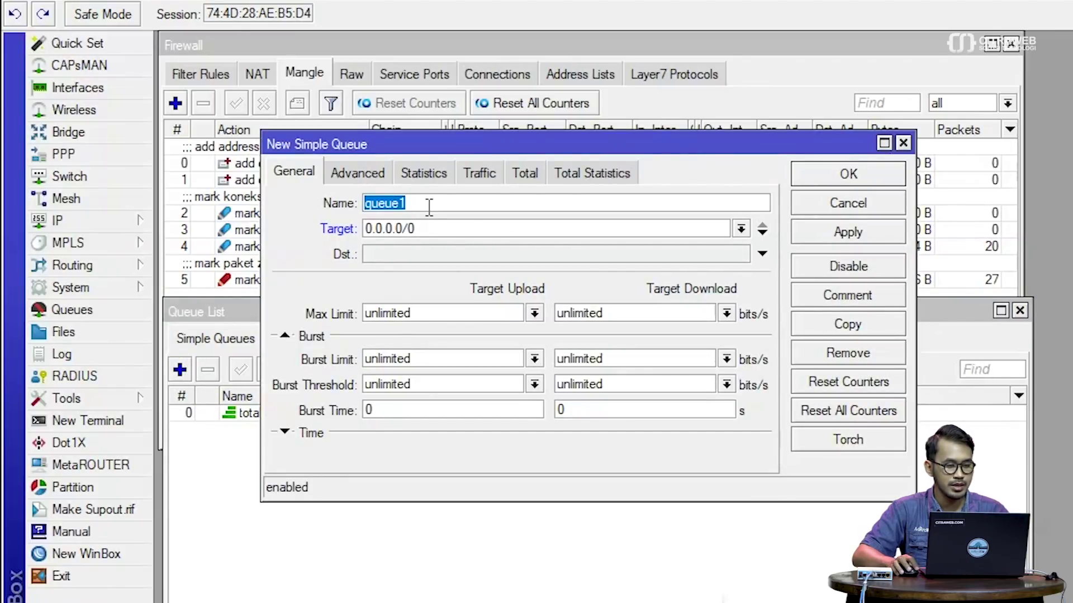
{"action": "type", "text": "koneksi-zoom"}
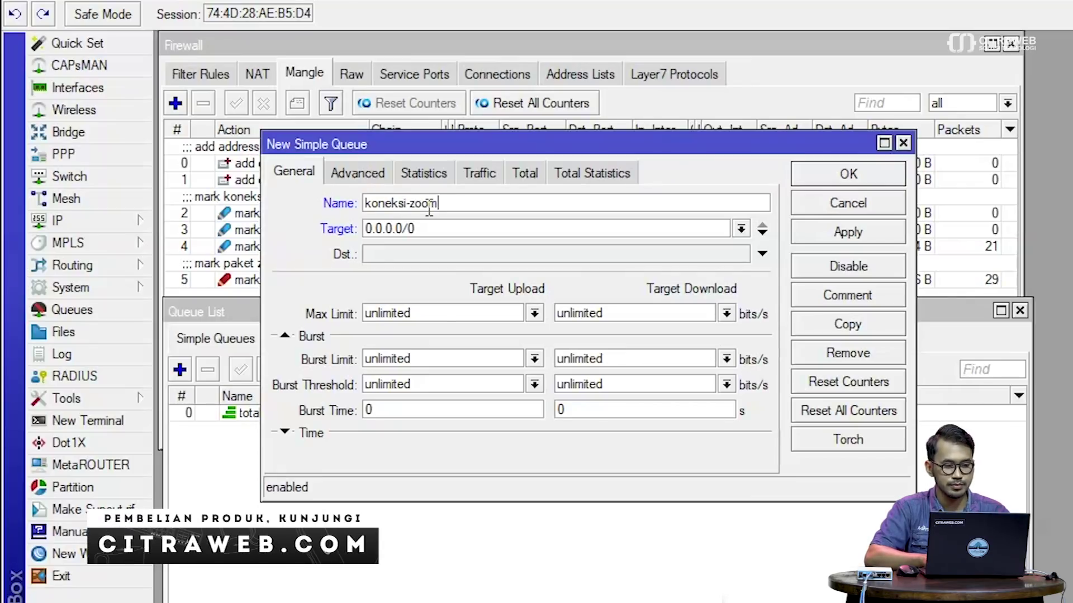
{"action": "key", "text": "Tab"}
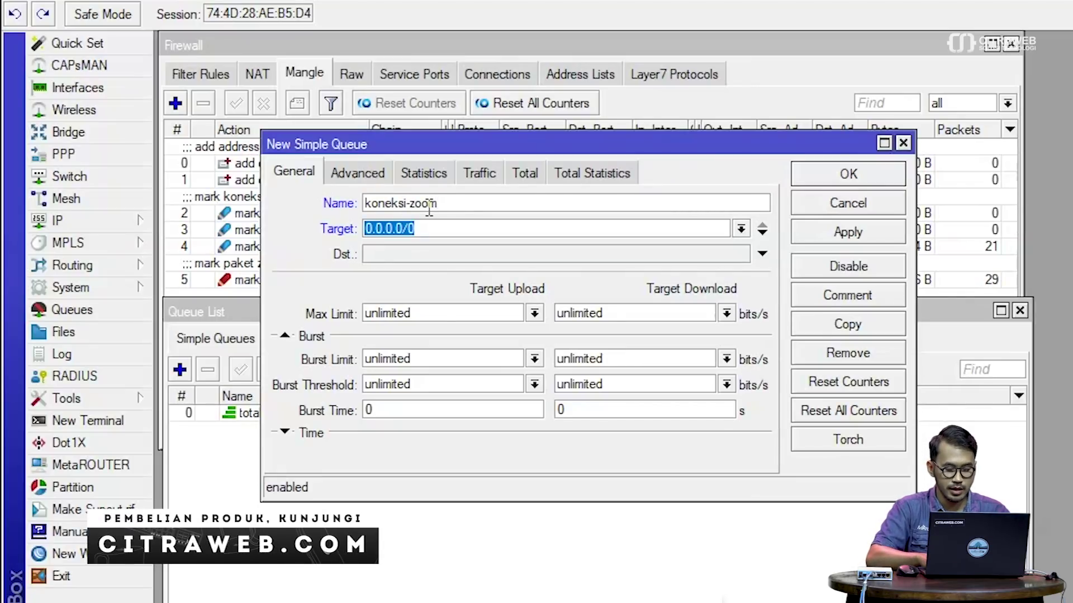
{"action": "type", "text": "192.168.1.0"}
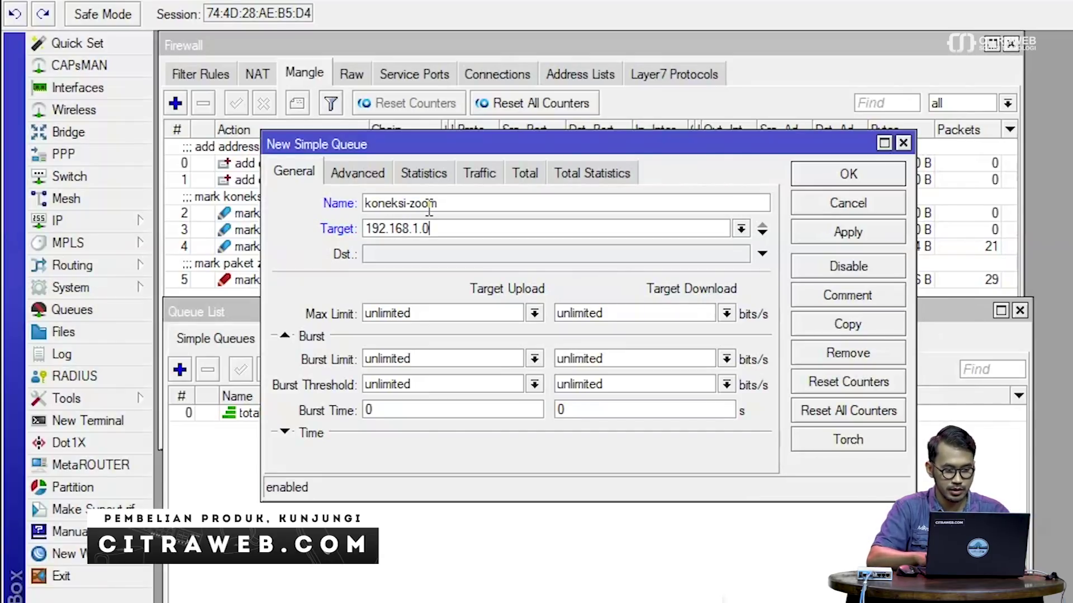
{"action": "type", "text": "/24"}
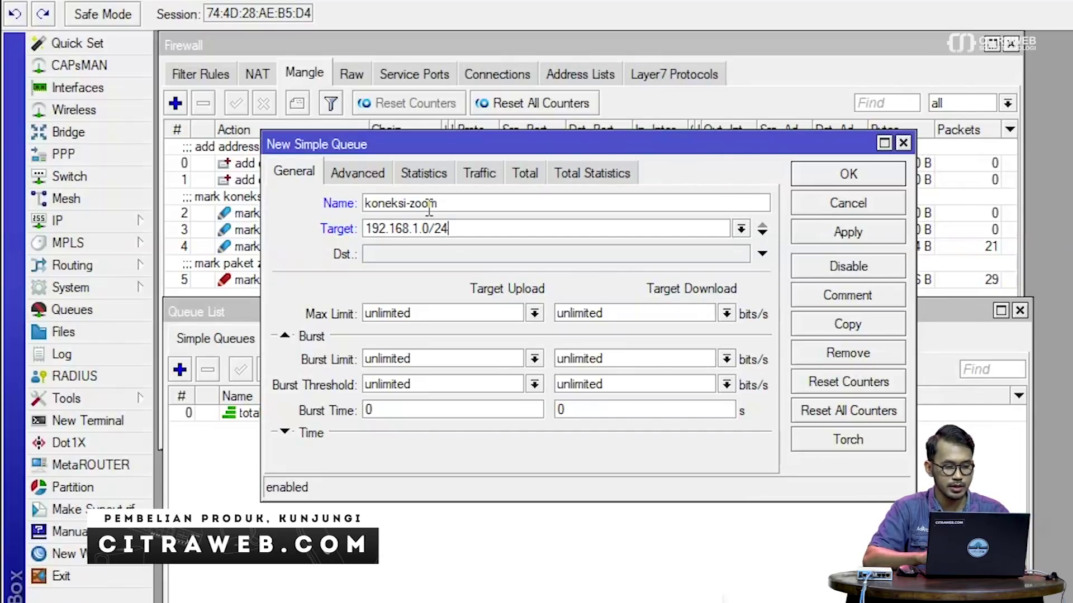
- Set the koneksi-zoom queue's maximum limit to 3M for both upload and download
{"action": "left_click_drag", "start_coordinate": [476, 148], "coordinate": [982, 220]}
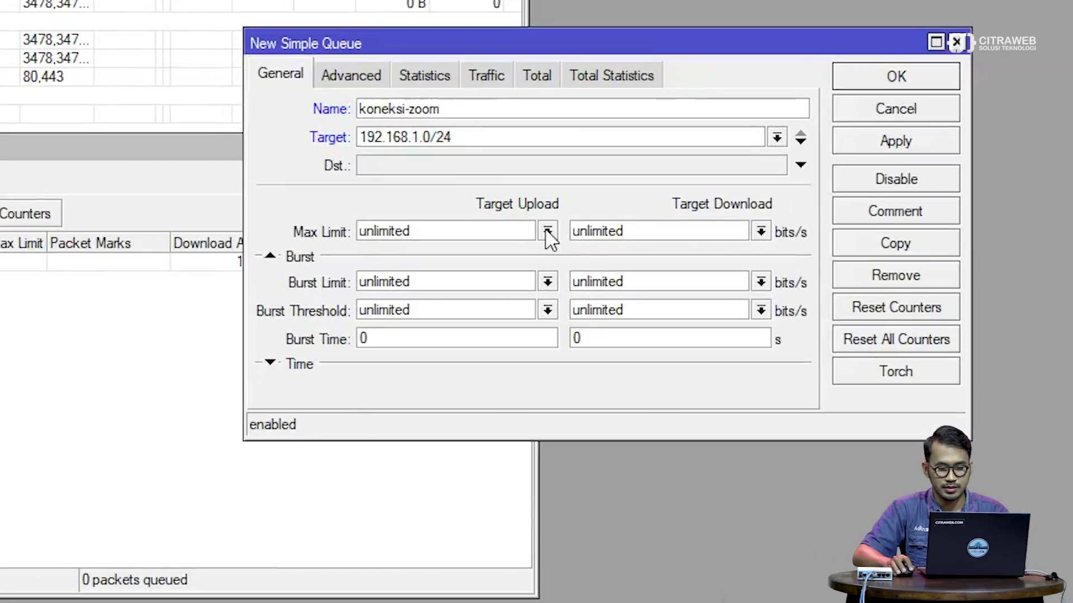
{"action": "left_click", "coordinate": [684, 295]}
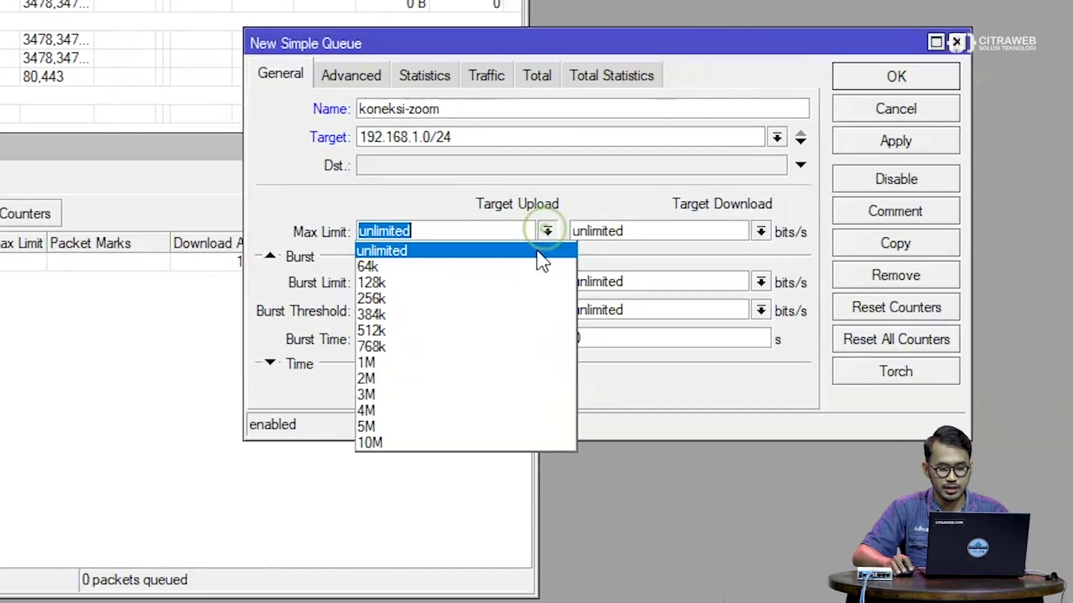
{"action": "left_click", "coordinate": [483, 395]}
{"action": "left_click", "coordinate": [760, 232]}
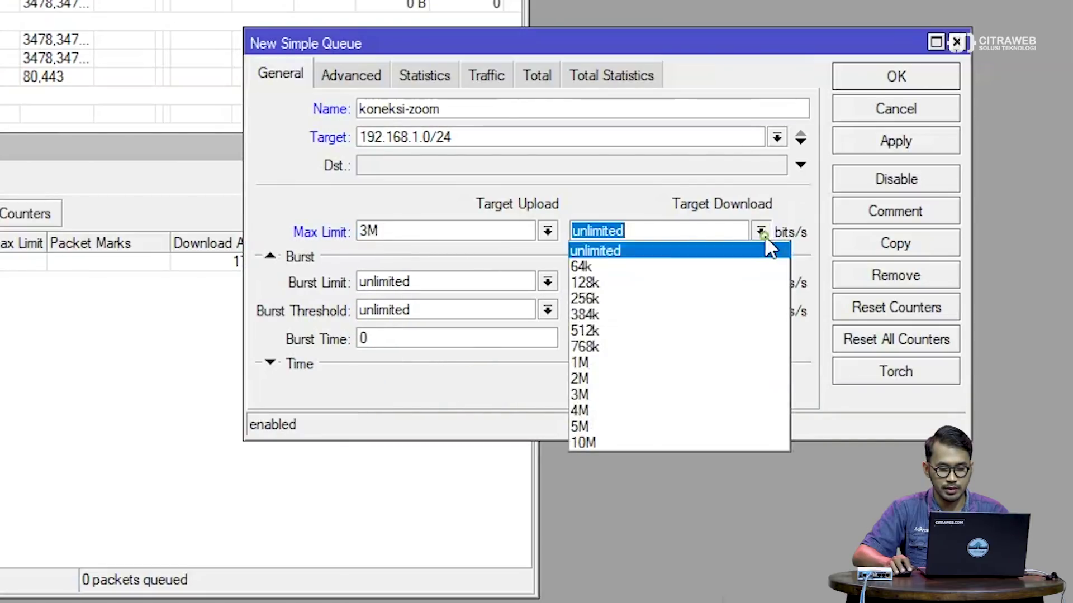
{"action": "left_click", "coordinate": [695, 394]}
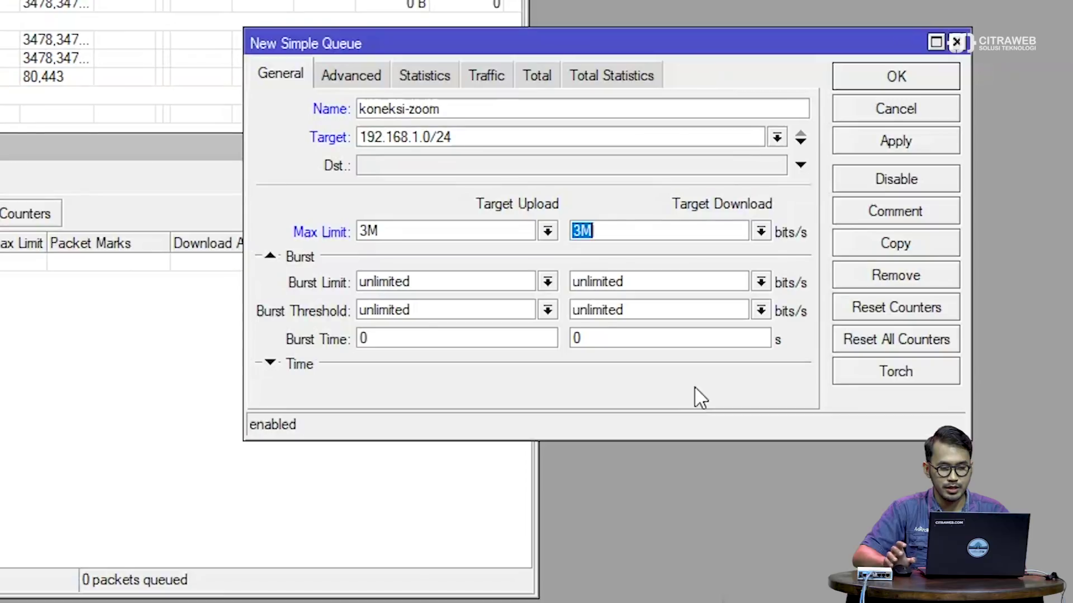
- Assign the packet mark paket-zoom and the parent total-bw to the koneksi-zoom queue, and apply it
{"action": "left_click", "coordinate": [359, 76]}
{"action": "left_click", "coordinate": [364, 110]}
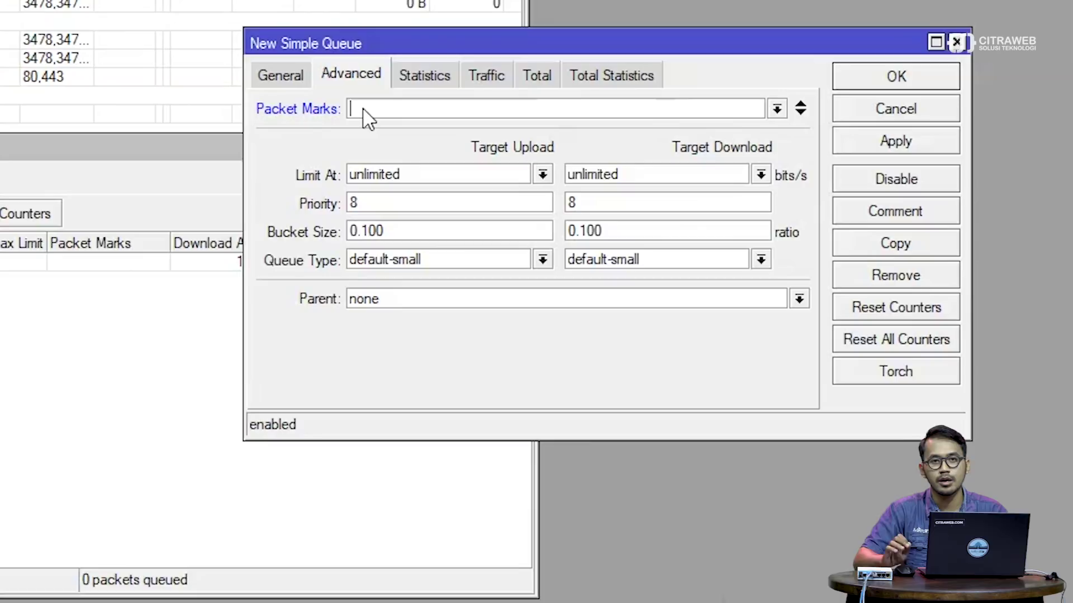
{"action": "left_click", "coordinate": [783, 114]}
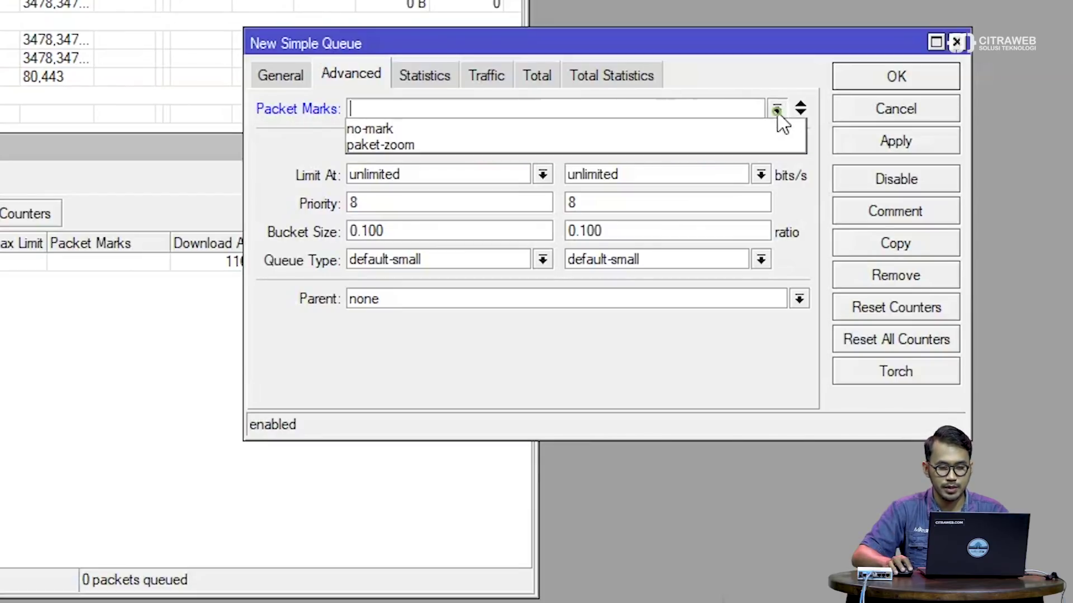
{"action": "left_click", "coordinate": [769, 144]}
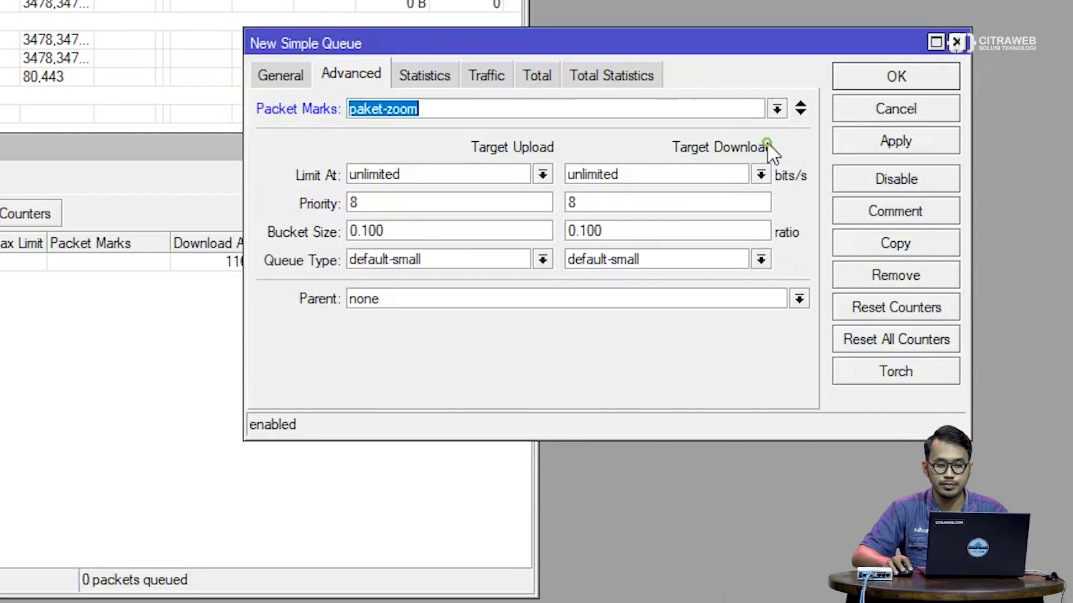
{"action": "left_click", "coordinate": [606, 299]}
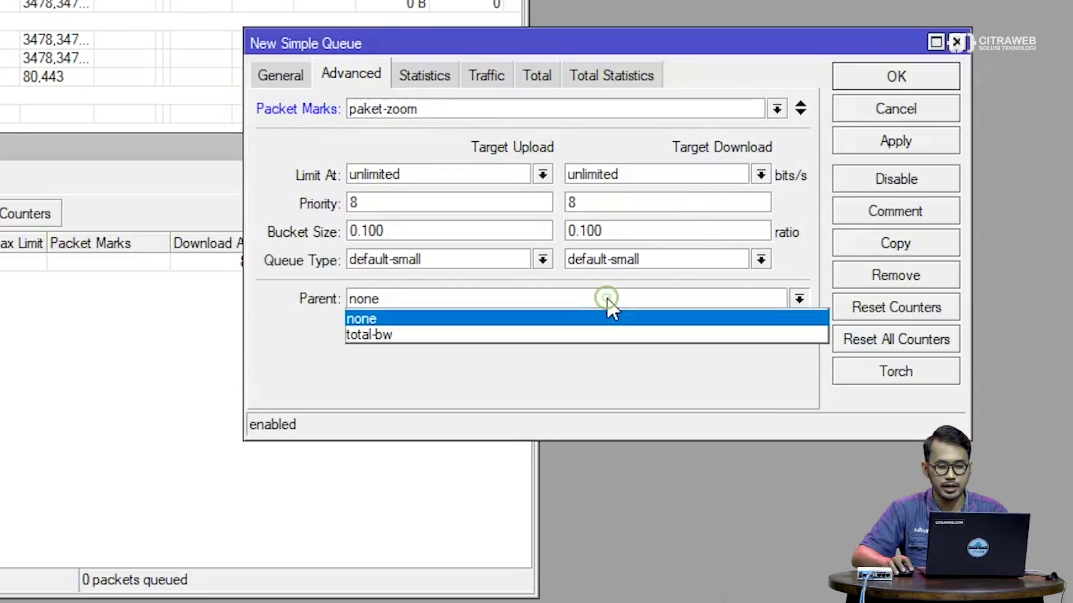
{"action": "left_click", "coordinate": [609, 329]}
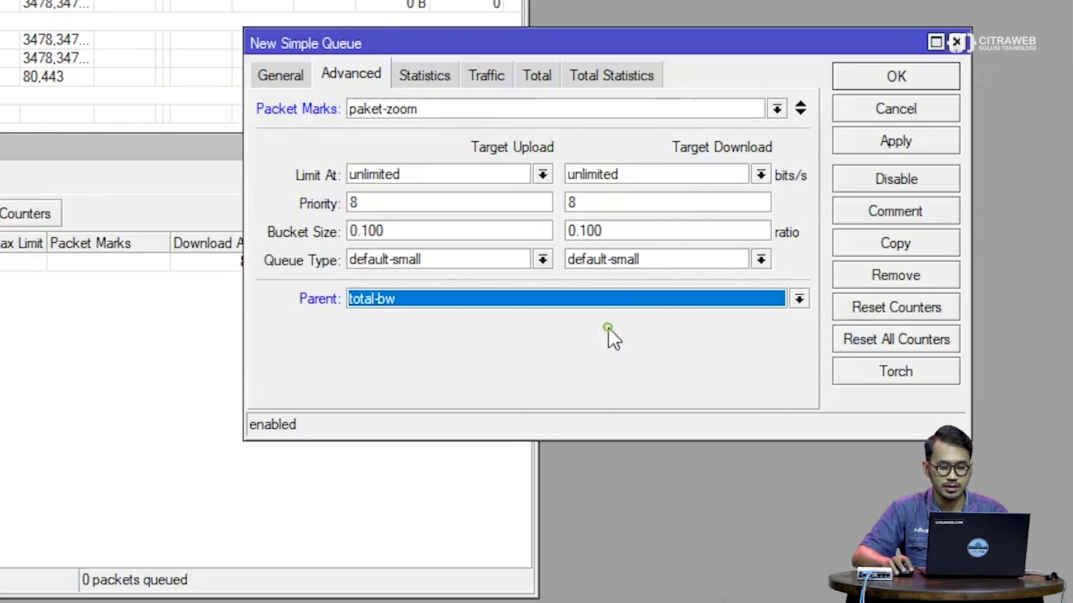
{"action": "left_click", "coordinate": [844, 147]}
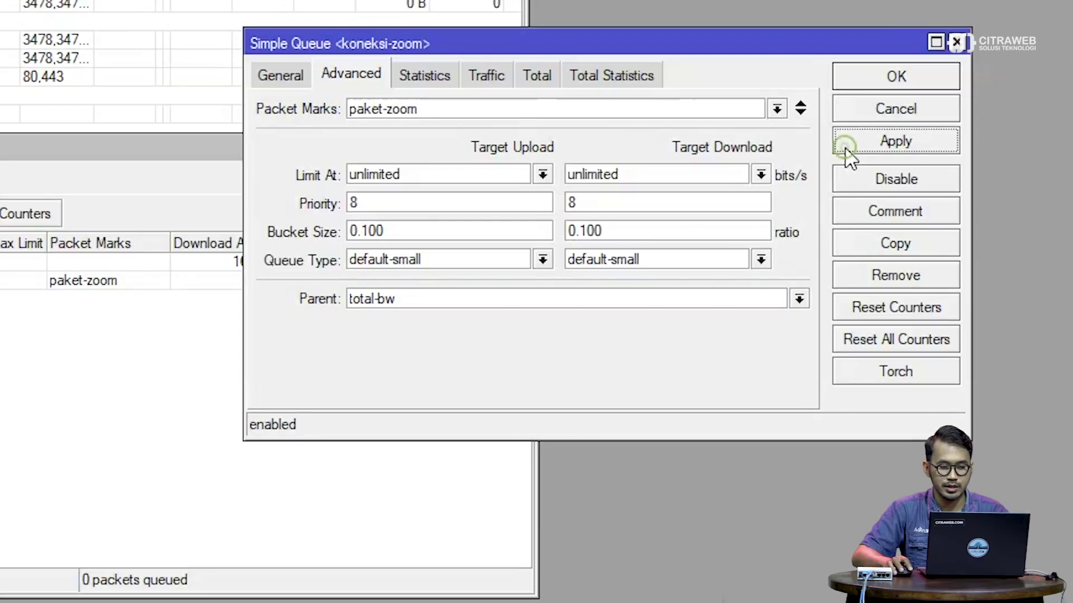
- Save the koneksi-zoom queue and start a new simple queue named koneksi-browsing with target 192.168.1.0/24
{"action": "left_click", "coordinate": [861, 74]}
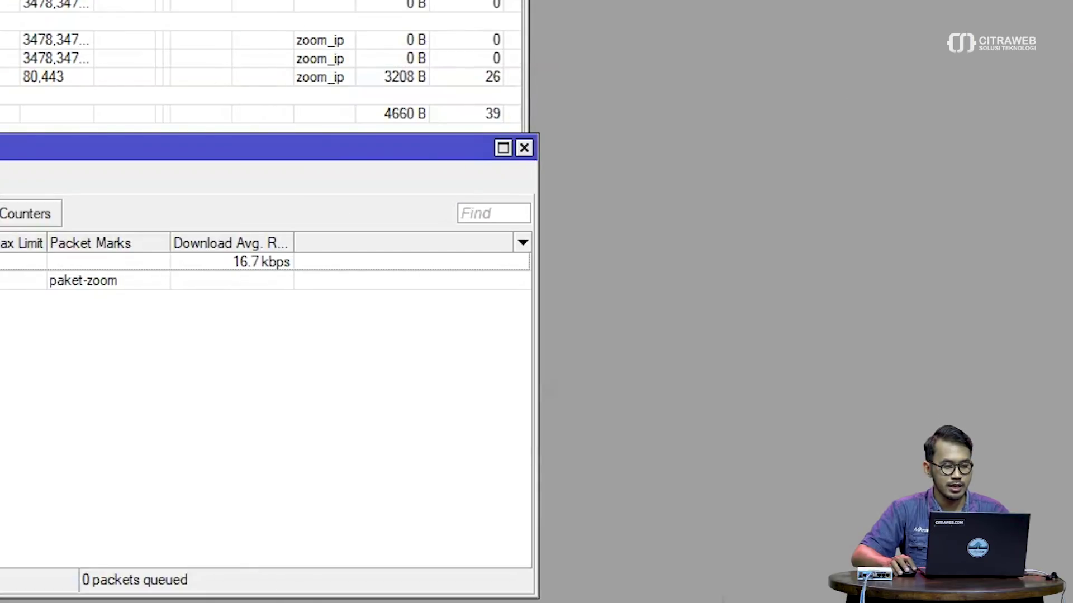
{"action": "left_click", "coordinate": [324, 430]}
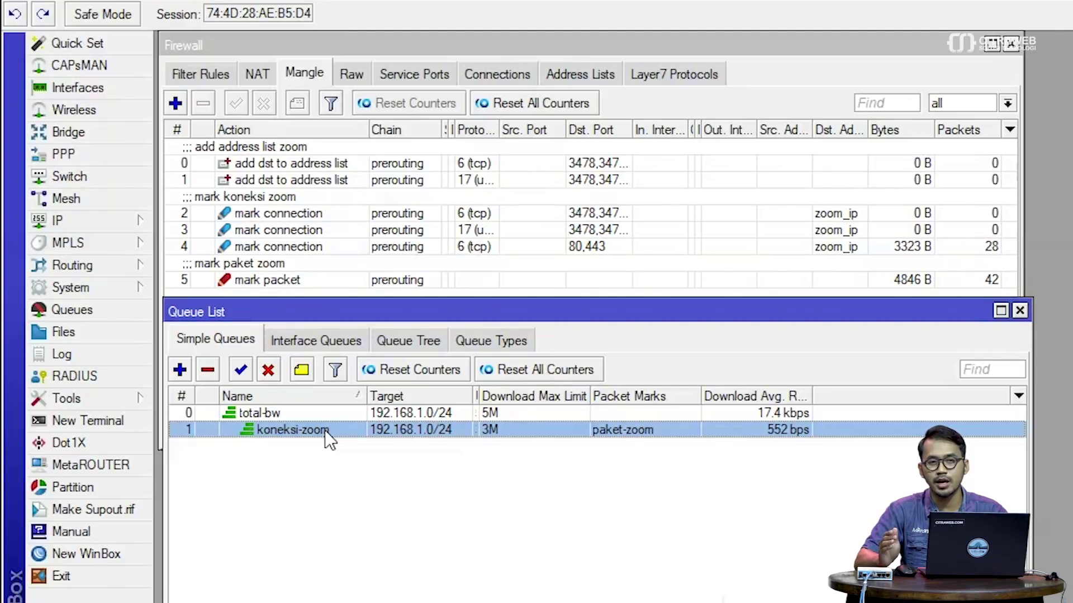
{"action": "left_click", "coordinate": [179, 370]}
{"action": "left_click", "coordinate": [793, 244]}
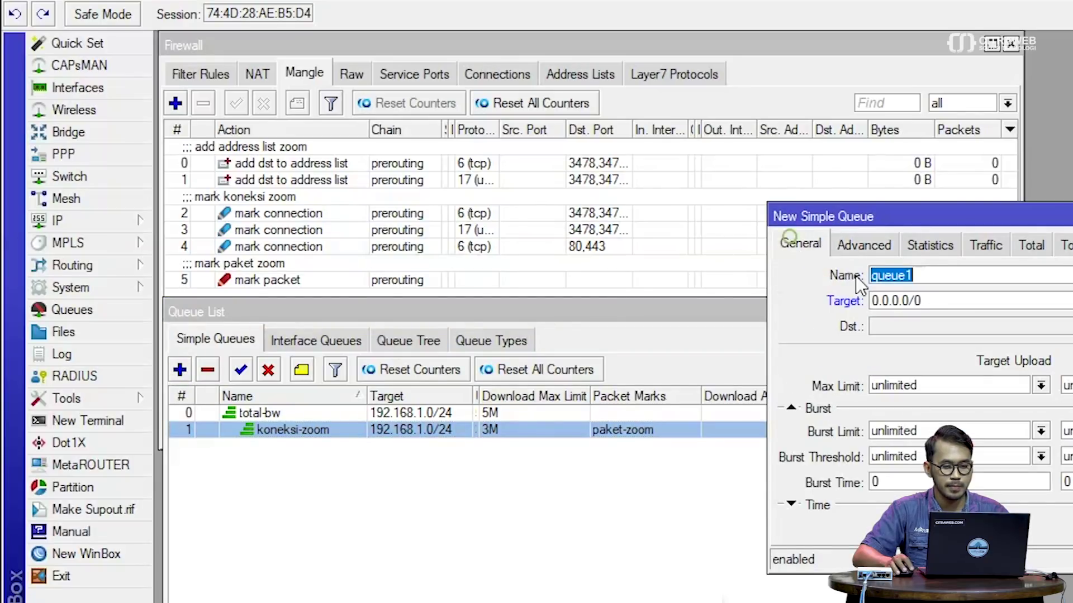
{"action": "type", "text": "koneksi-browsing"}
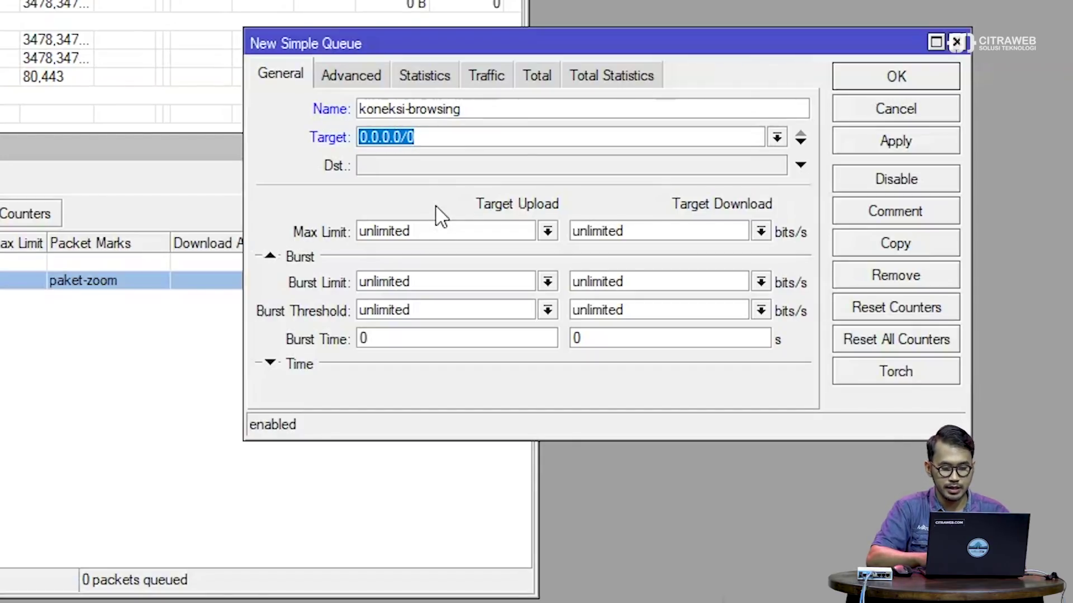
{"action": "type", "text": "192.168."}
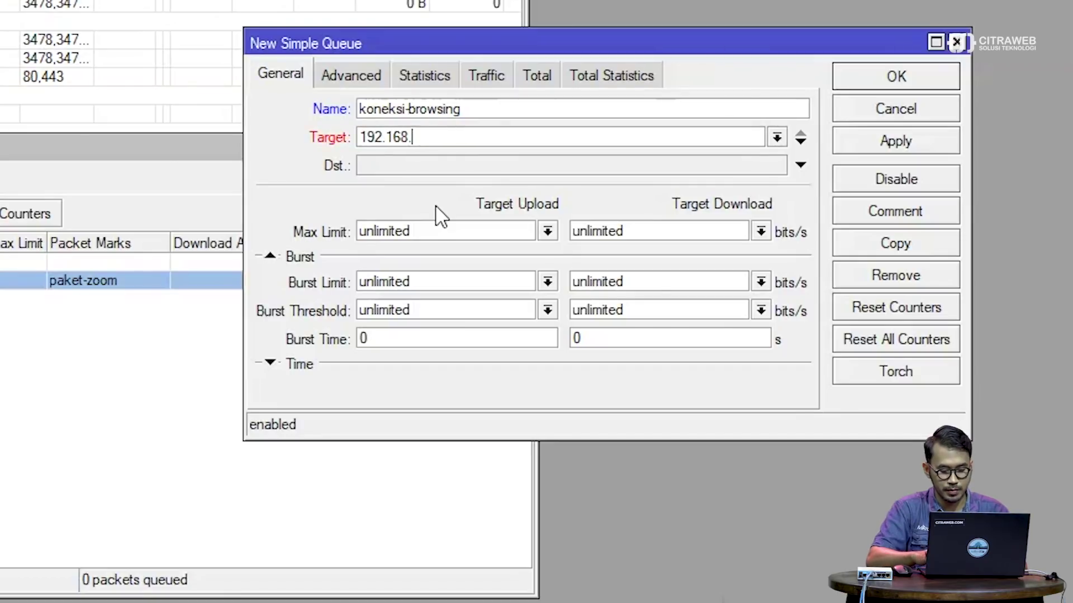
{"action": "type", "text": "1.0/24"}
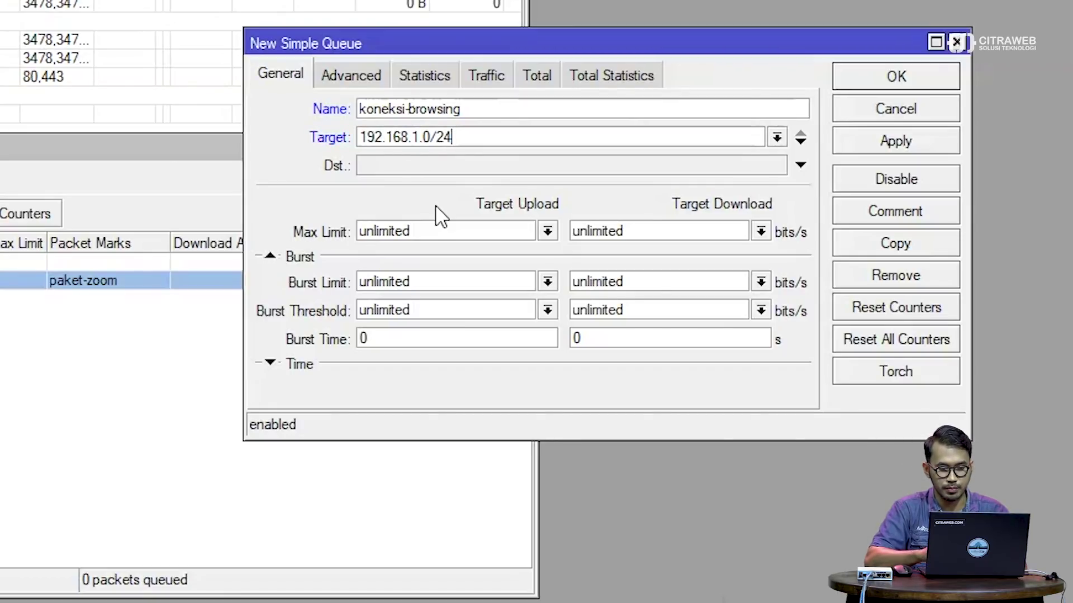
- Set the koneksi-browsing queue's maximum limit to 2M for both upload and download
{"action": "left_click", "coordinate": [545, 231]}
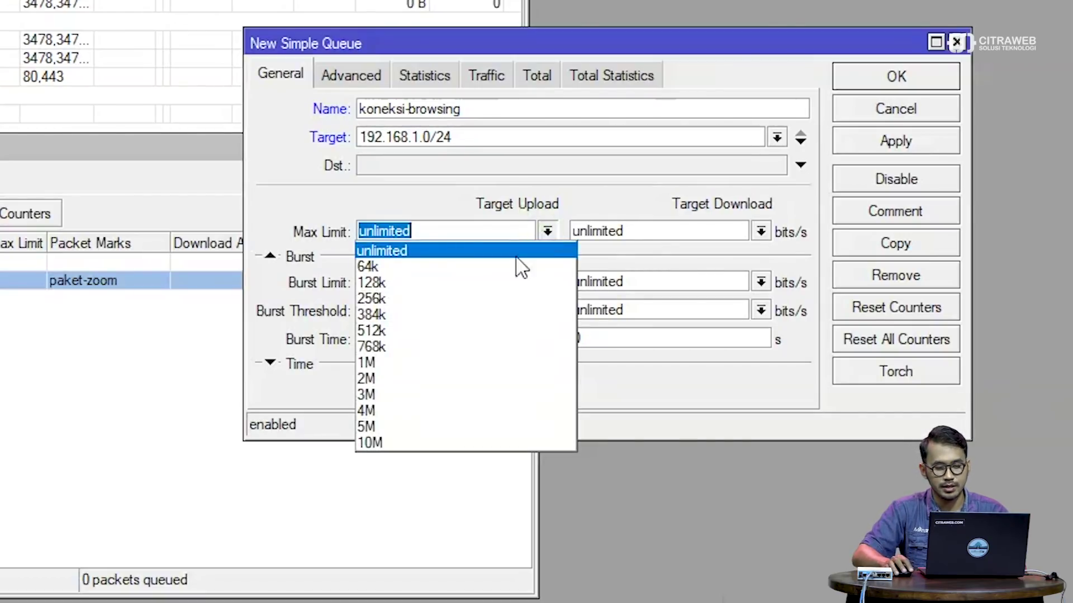
{"action": "left_click", "coordinate": [419, 379]}
{"action": "left_click", "coordinate": [759, 231]}
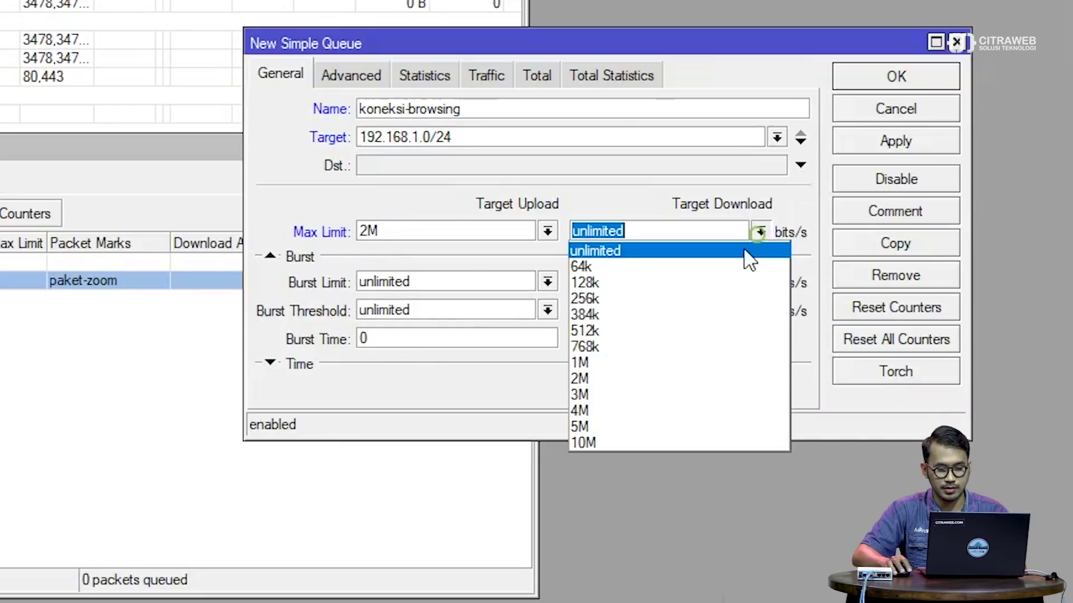
{"action": "left_click", "coordinate": [626, 373]}
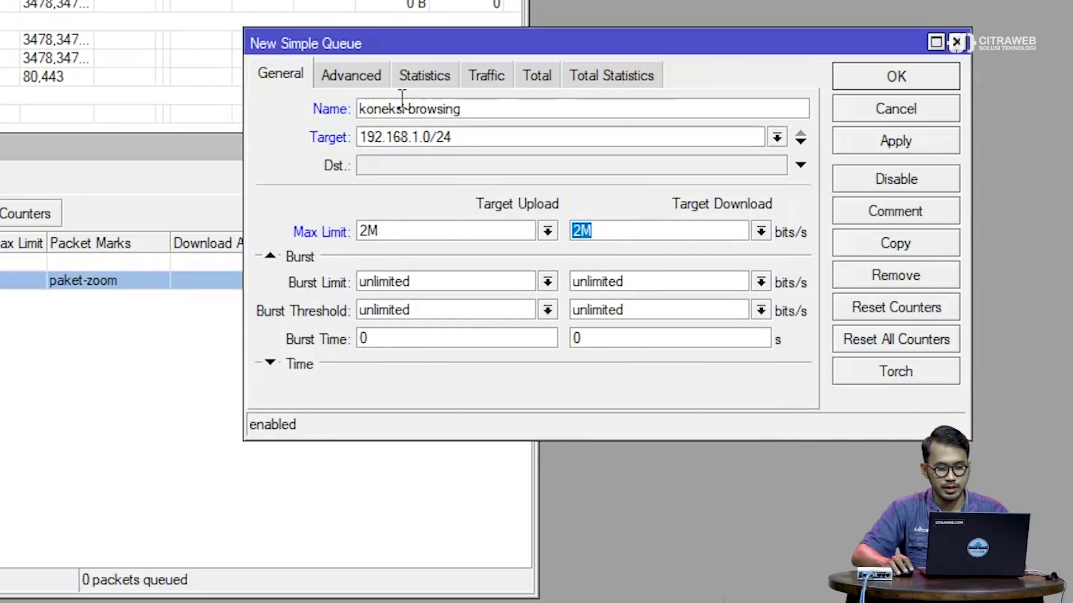
- Assign the packet mark no-mark and the parent total-bw to the koneksi-browsing queue, and save it
{"action": "left_click", "coordinate": [366, 79]}
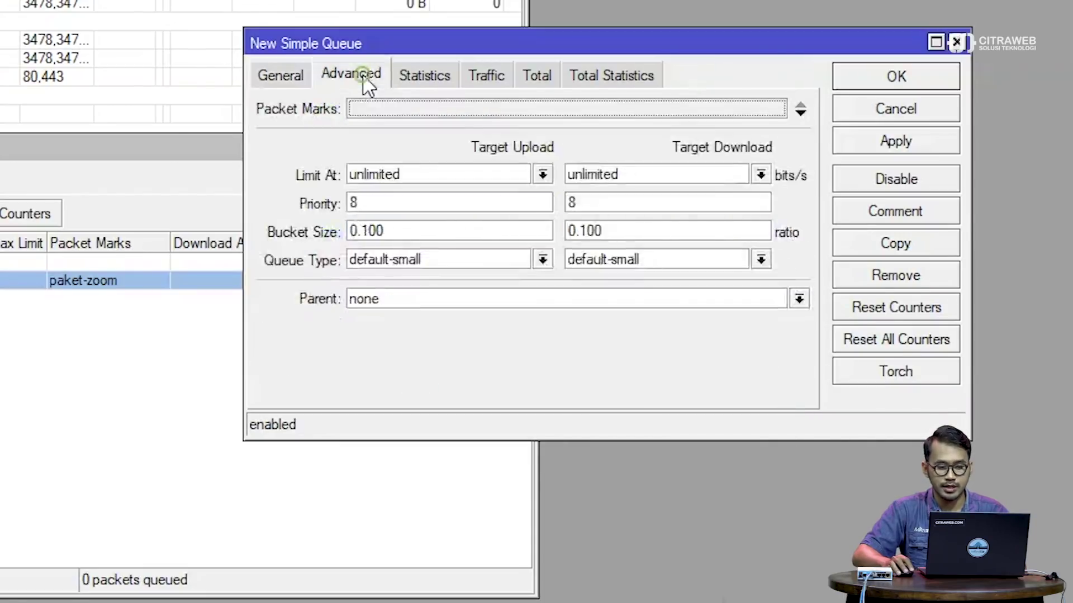
{"action": "left_click", "coordinate": [421, 111]}
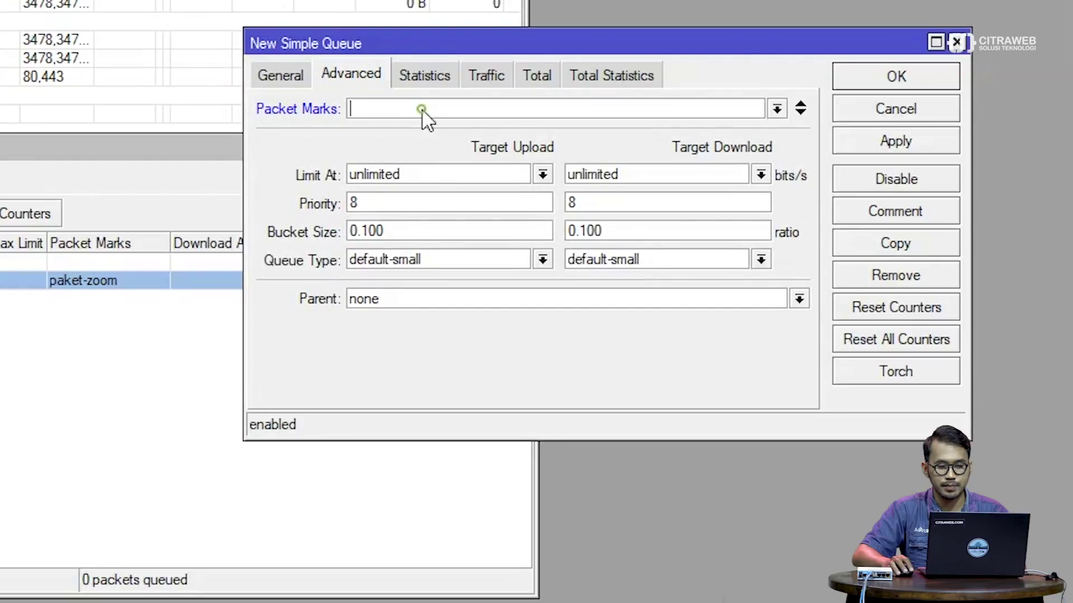
{"action": "left_click", "coordinate": [776, 109]}
{"action": "left_click", "coordinate": [772, 133]}
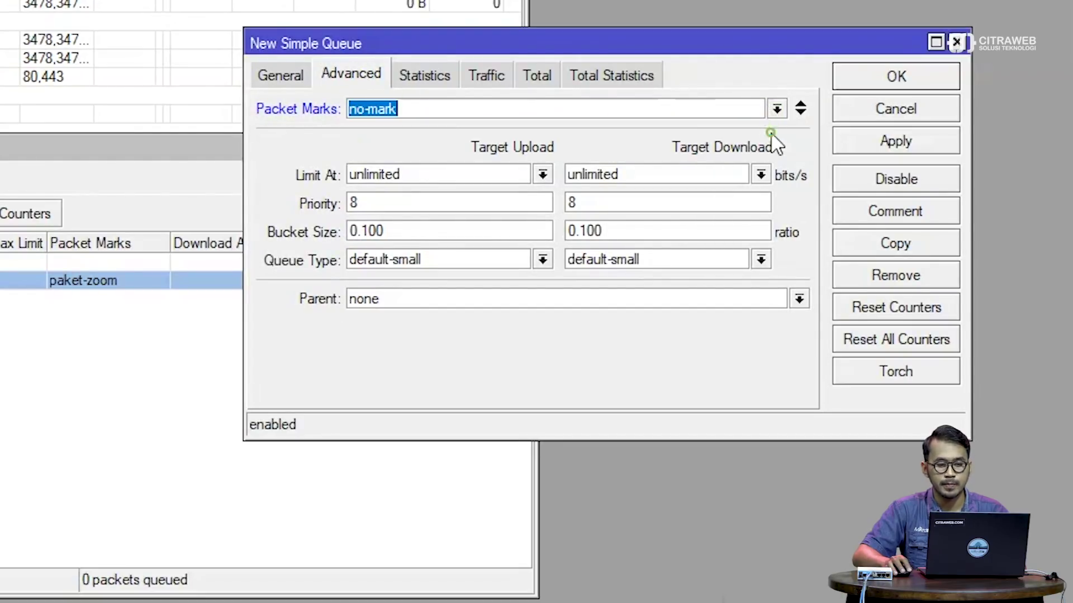
{"action": "left_click", "coordinate": [514, 298]}
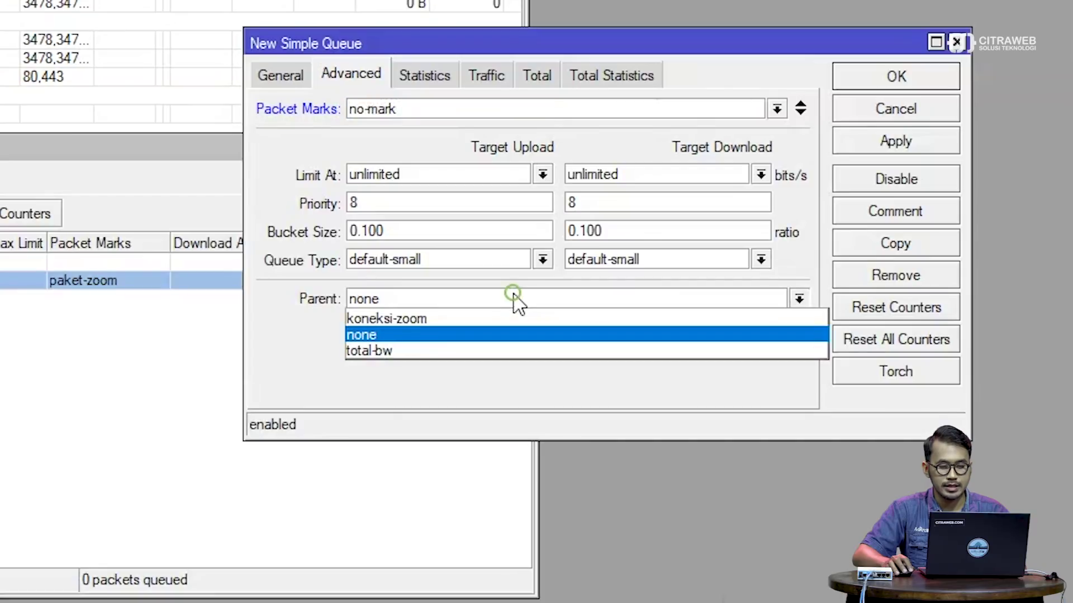
{"action": "left_click", "coordinate": [511, 343]}
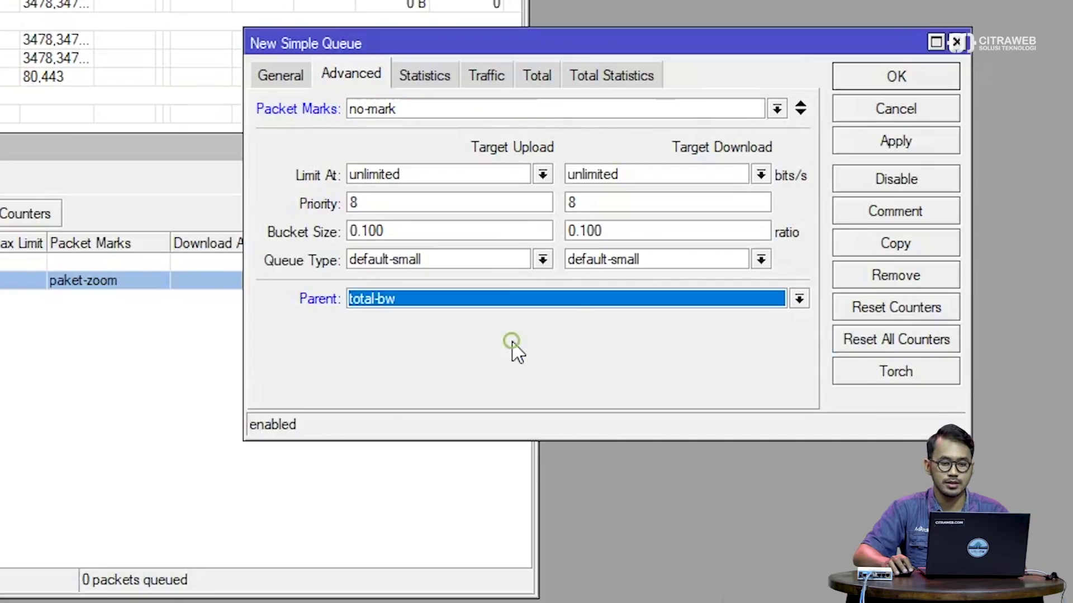
{"action": "left_click", "coordinate": [845, 145]}
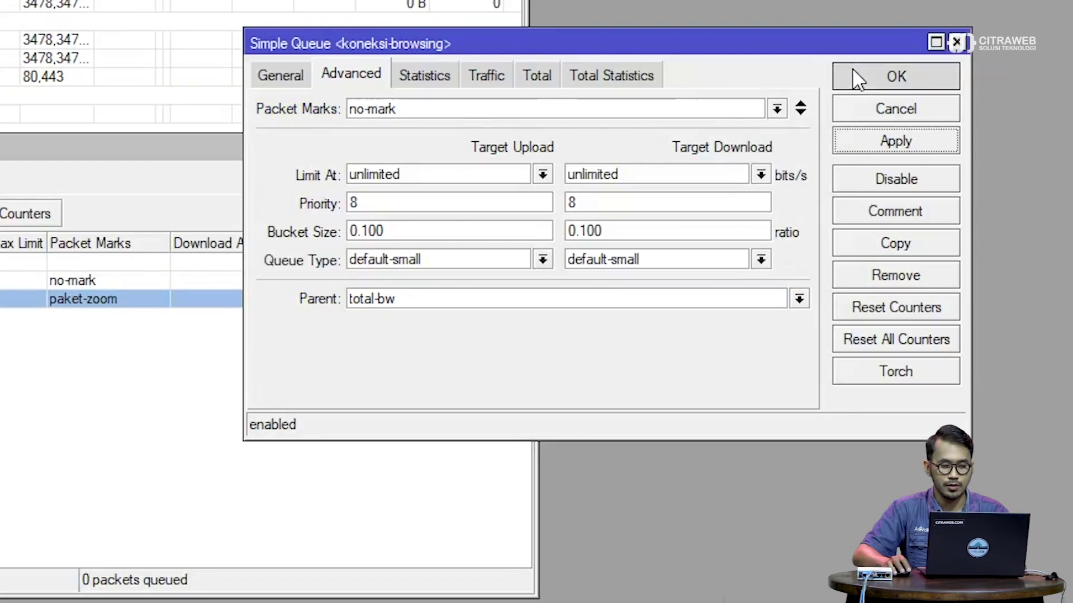
{"action": "left_click", "coordinate": [853, 76]}
- Review the limits and packet marks of the koneksi-browsing and koneksi-zoom queues under total-bw
{"action": "left_click", "coordinate": [73, 280], "text": "ctrl"}
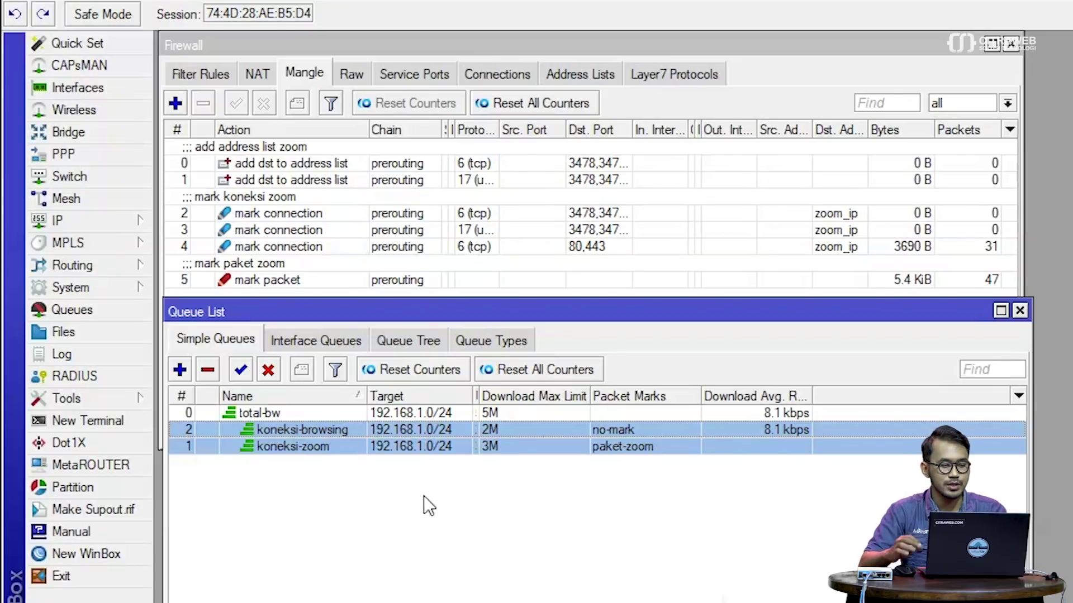
{"action": "left_click", "coordinate": [435, 448]}
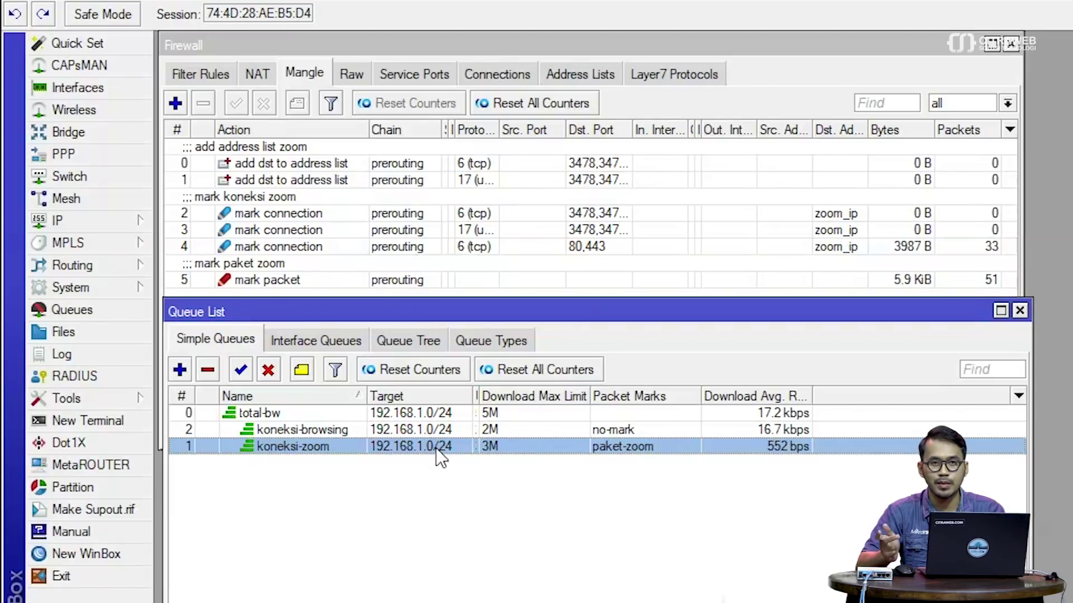
{"action": "left_click", "coordinate": [450, 428]}
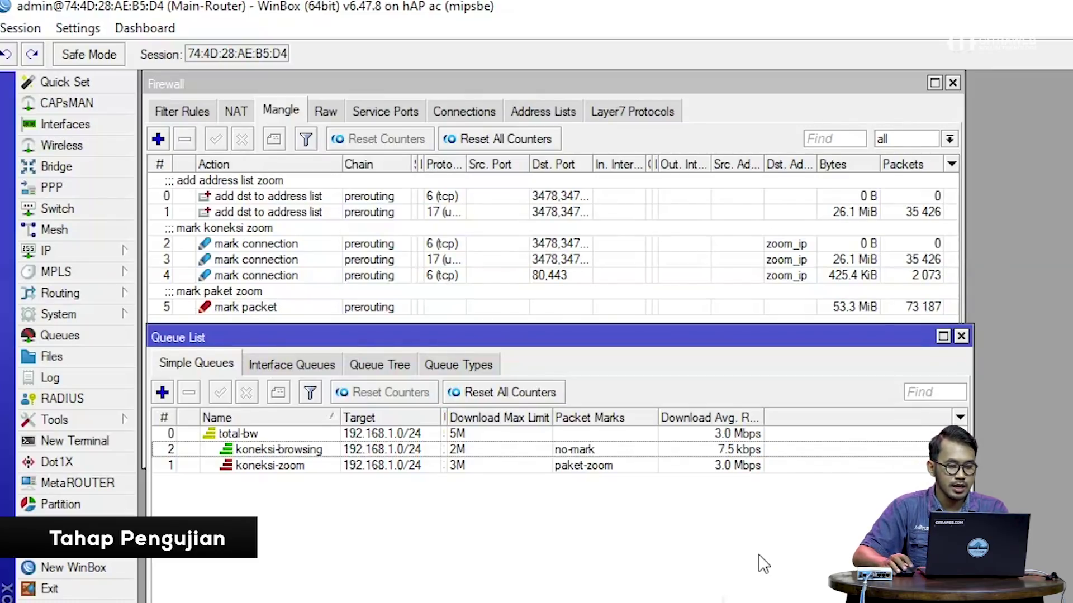
- Check the koneksi-zoom queue's traffic, then return from the YouTube video in Firefox to WinBox and compare both child queues' download rates
{"action": "left_click", "coordinate": [603, 471]}
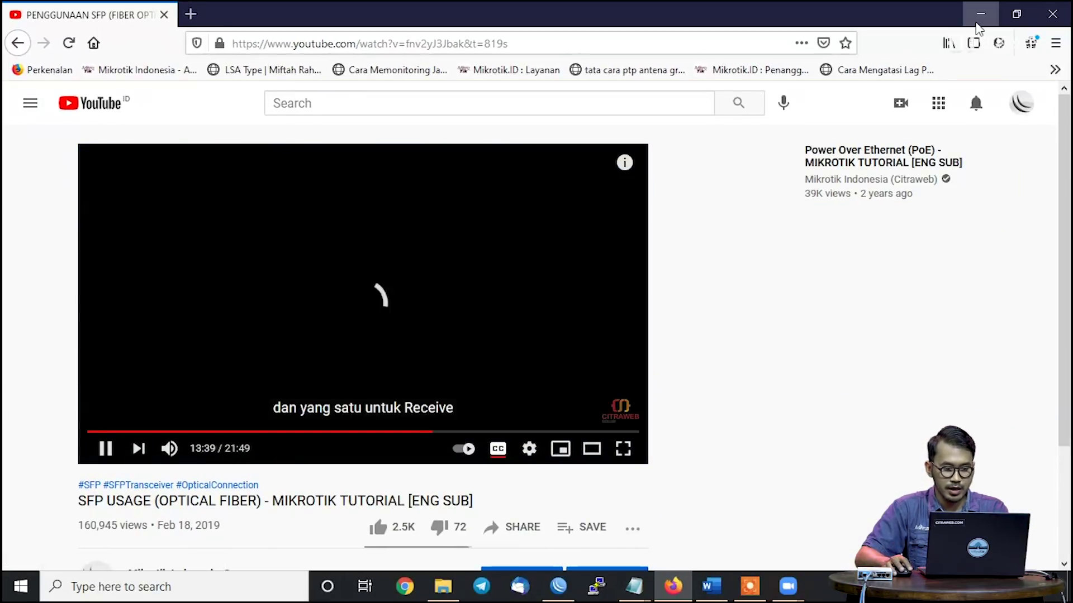
{"action": "left_click", "coordinate": [976, 22]}
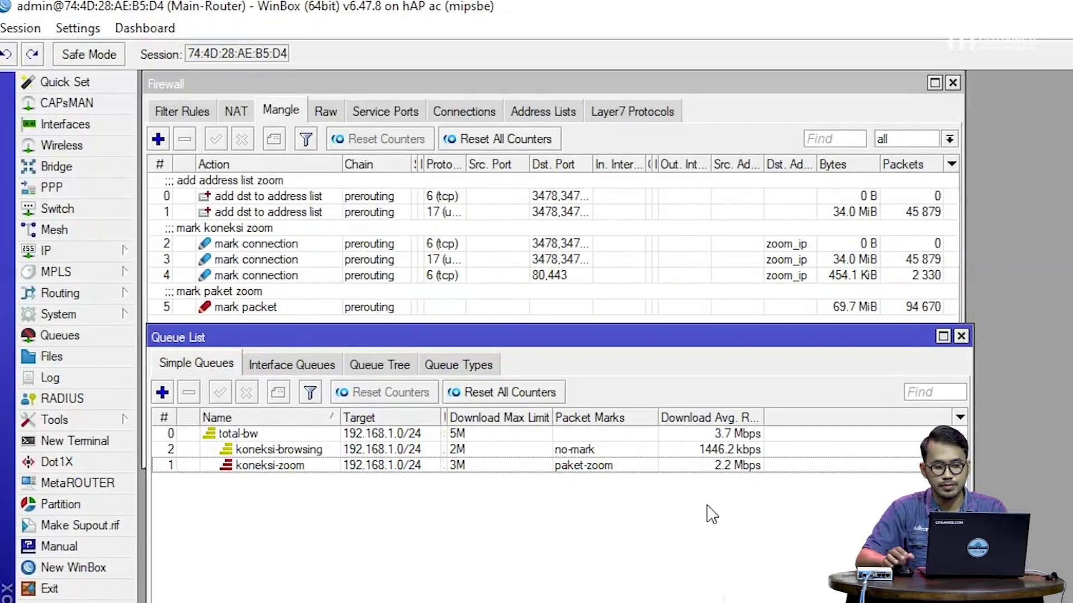
{"action": "left_click", "coordinate": [669, 455]}
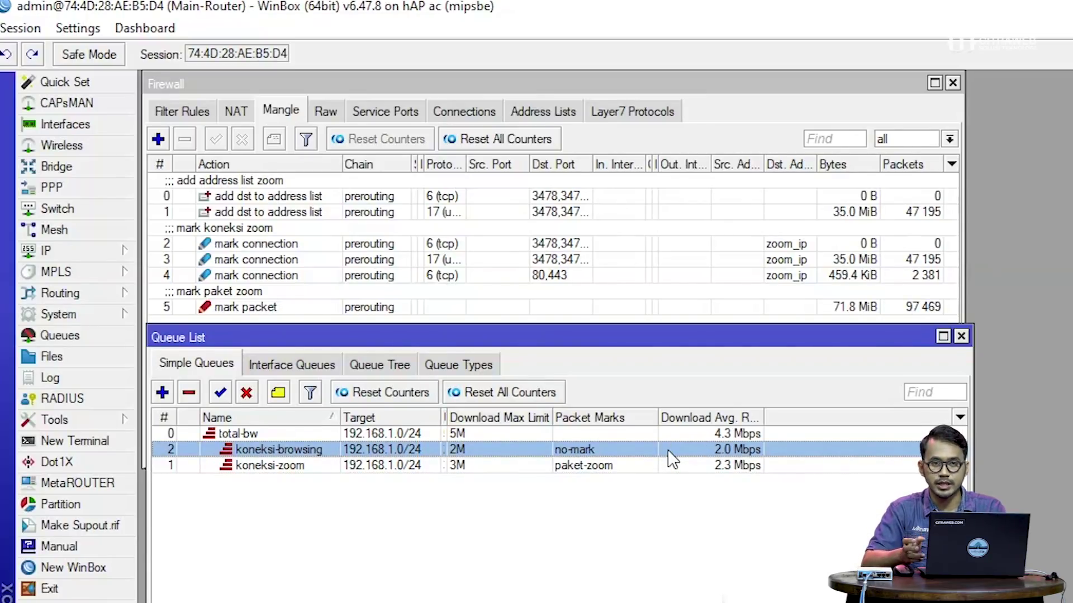
{"action": "left_click", "coordinate": [669, 465], "text": "shift"}
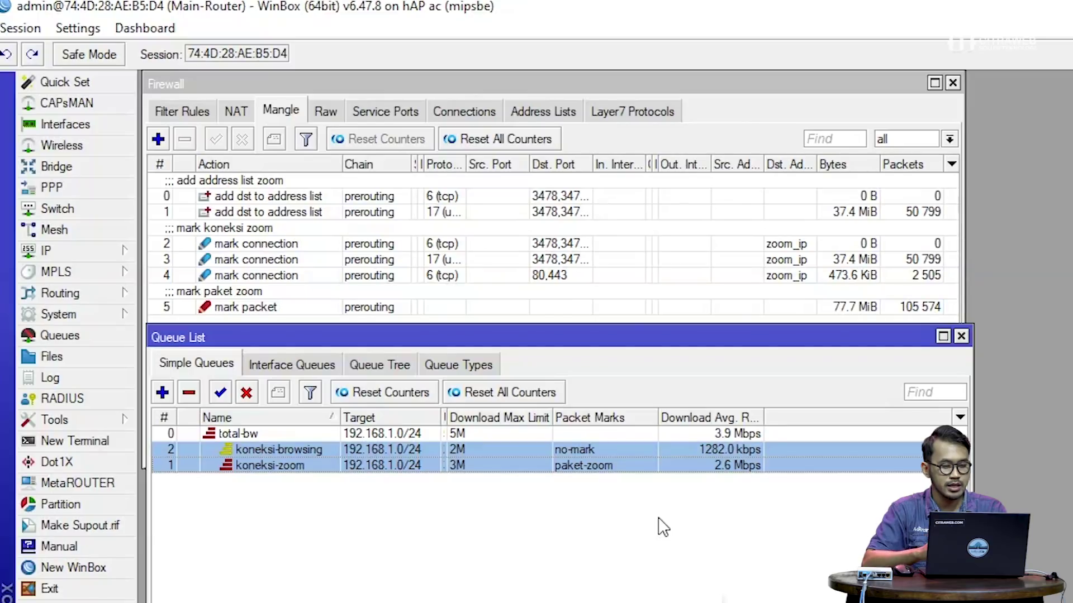